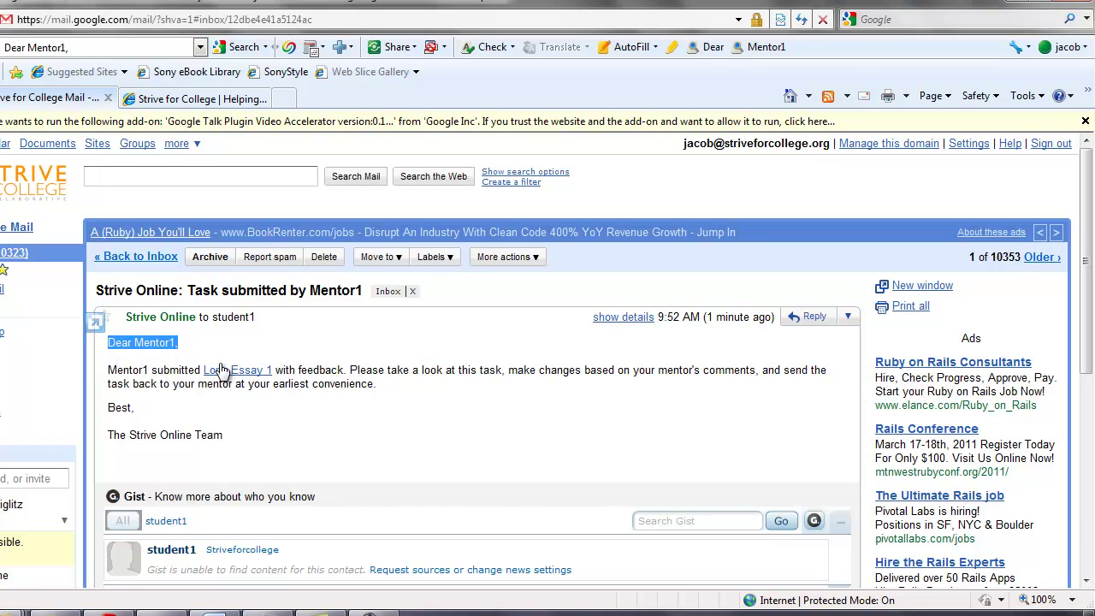
Open the Long Essay 1 link from Gmail's task-submitted notification in a new browser window
click(244, 373)
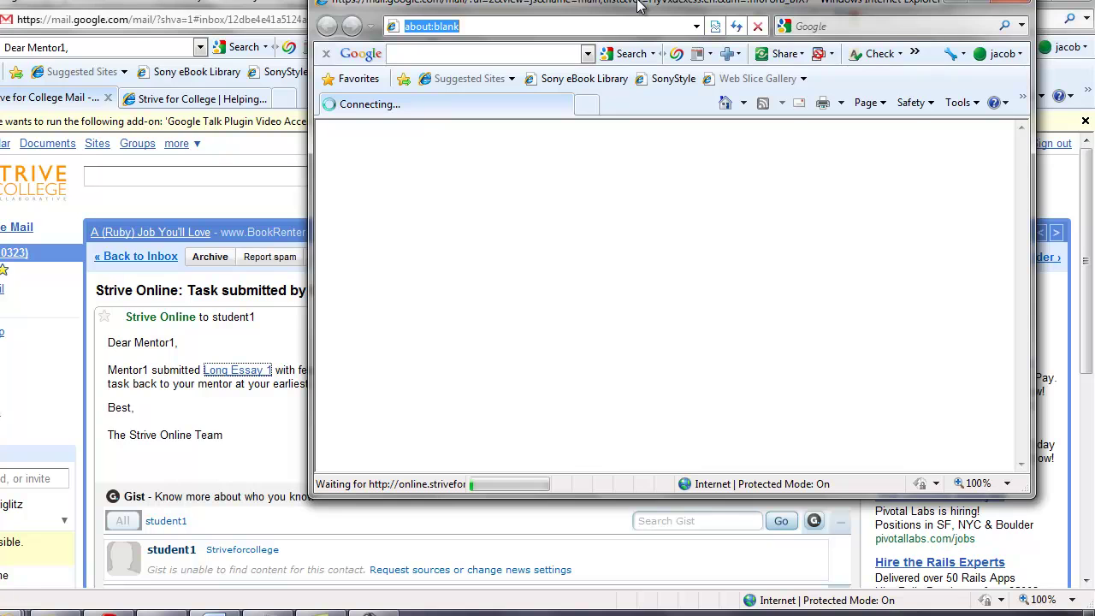
Sign in as the student and mark the mentor's comment on Long Essay 1 as addressed
double_click(599, 12)
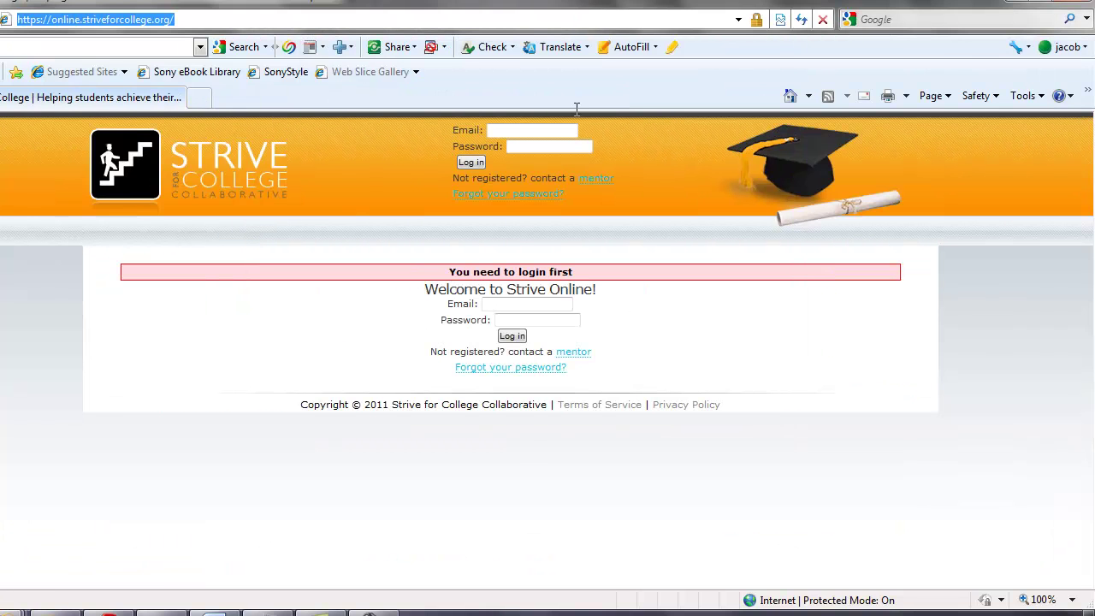
click(530, 303)
text(s)
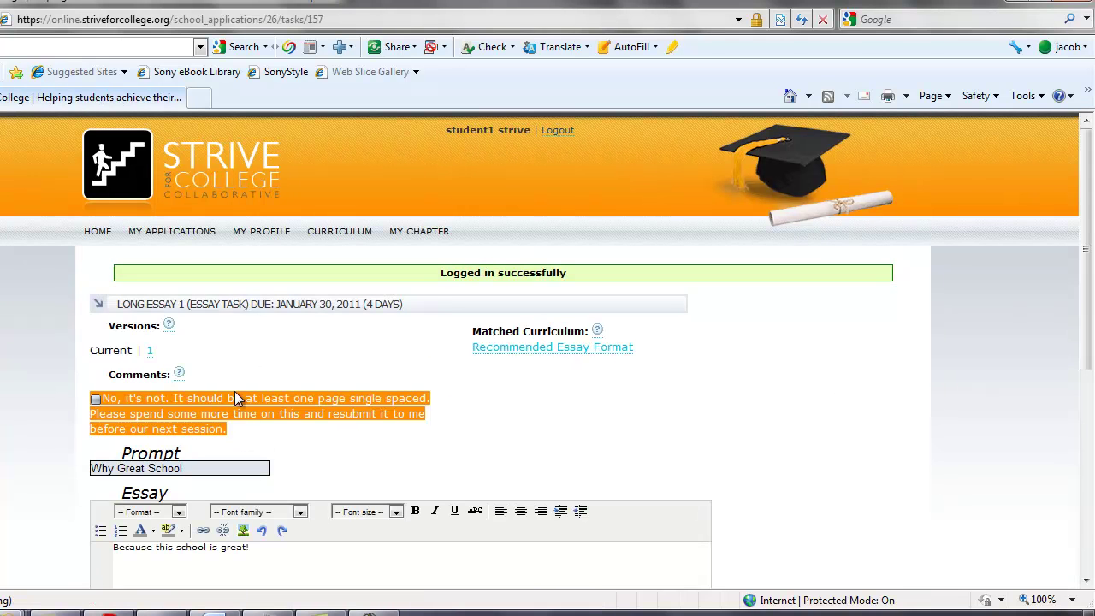
scroll(98, 264, down, 3)
click(96, 258)
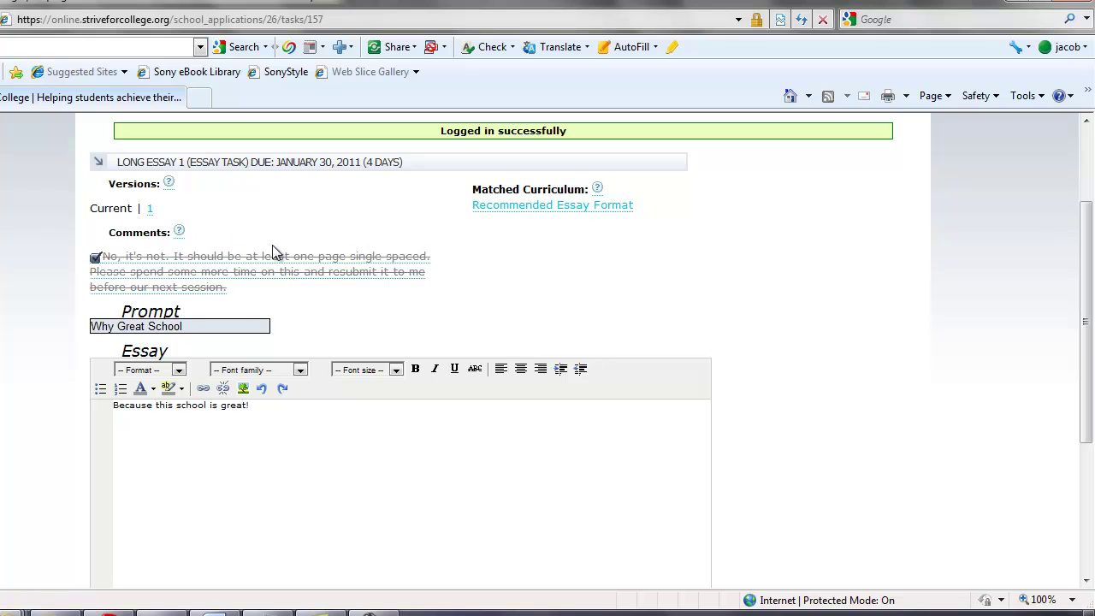
Replace the note to the mentor with 'How about now?' and resubmit Long Essay 1
scroll(283, 265, down, 3)
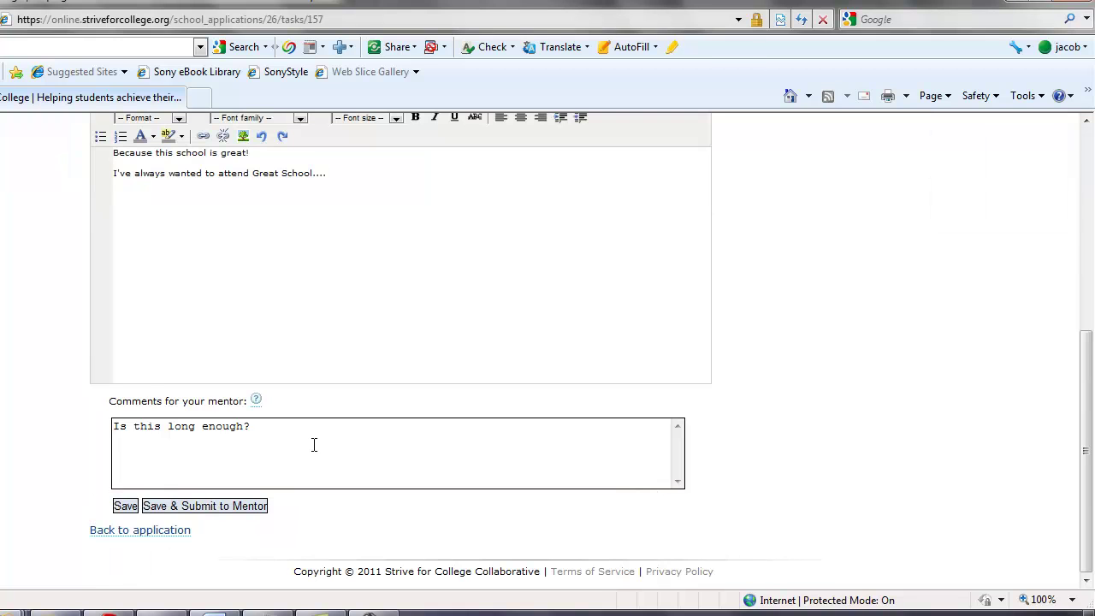
drag(313, 442, 50, 381)
text(How about now?)
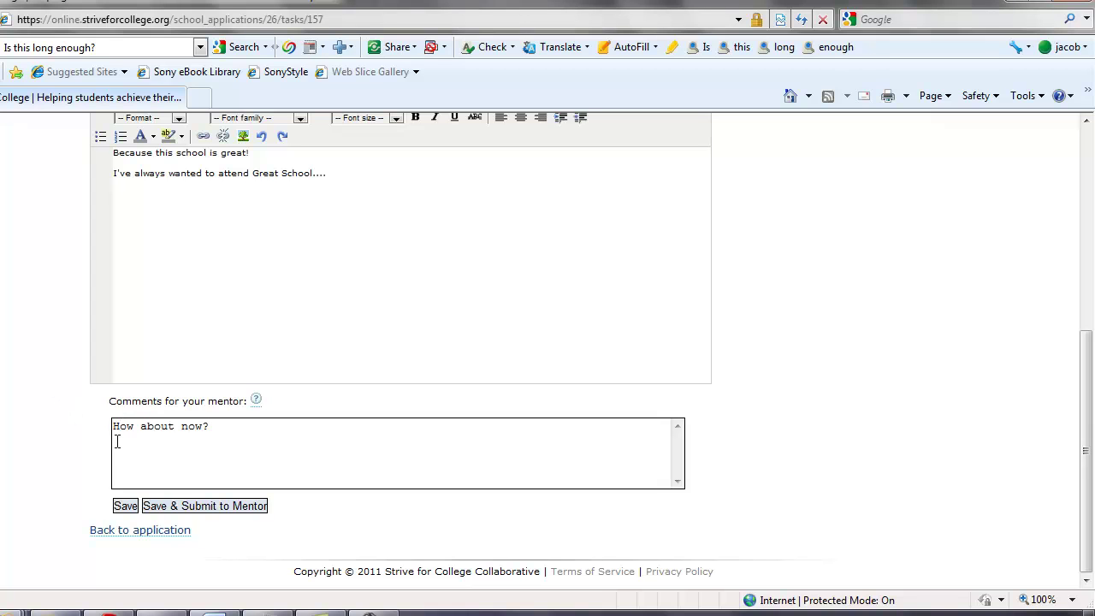
click(207, 508)
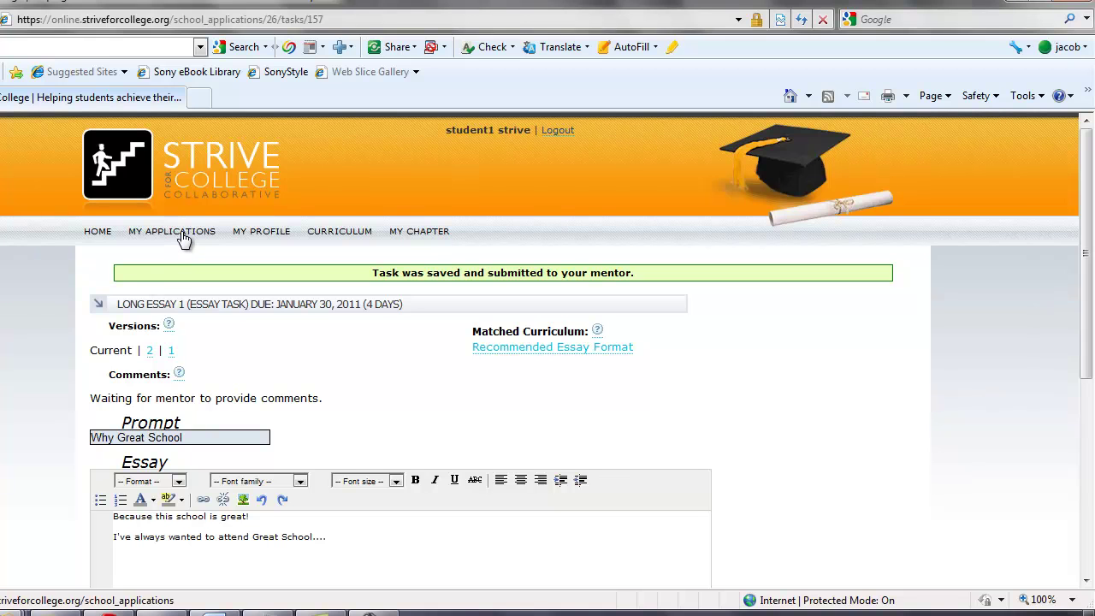
click(181, 234)
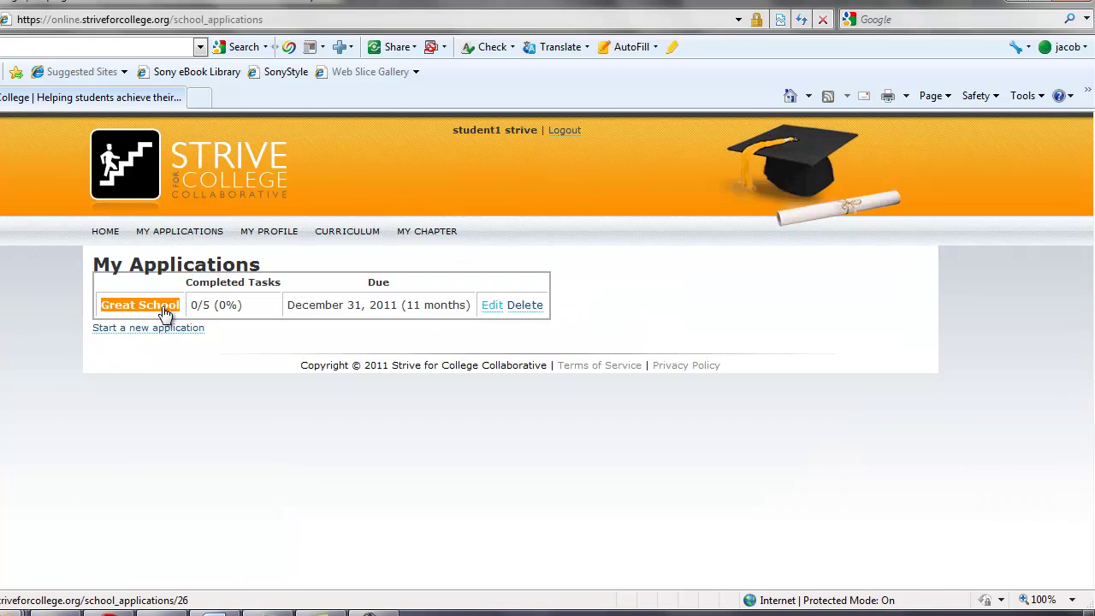
Open Great School's empty Short Answer 1 task, scroll through it, and go back to the task list
click(162, 311)
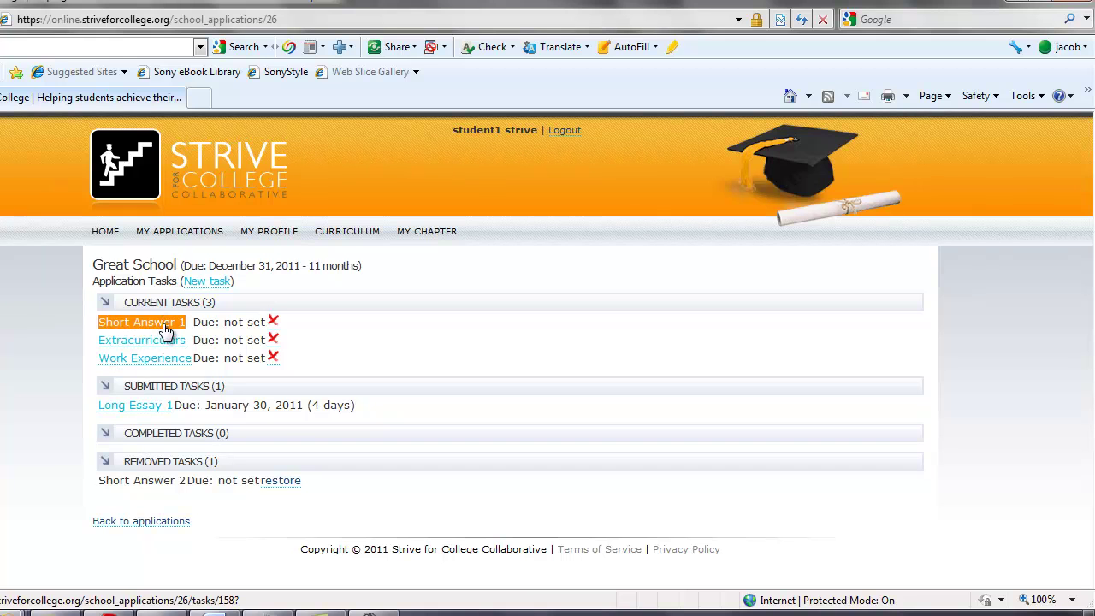
click(166, 329)
scroll(150, 358, down, 5)
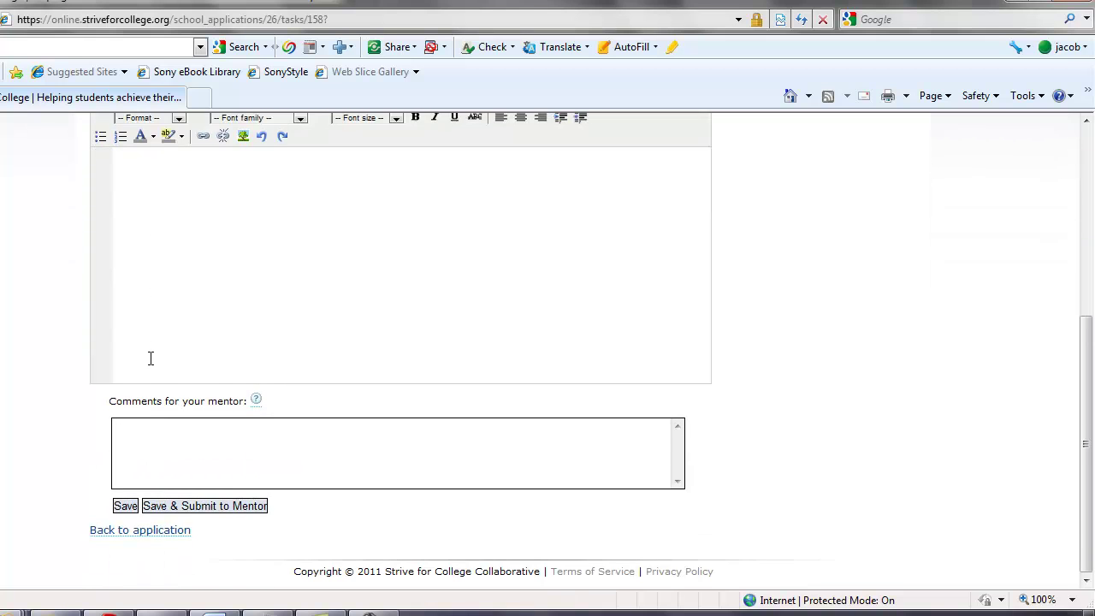
scroll(150, 357, up, 3)
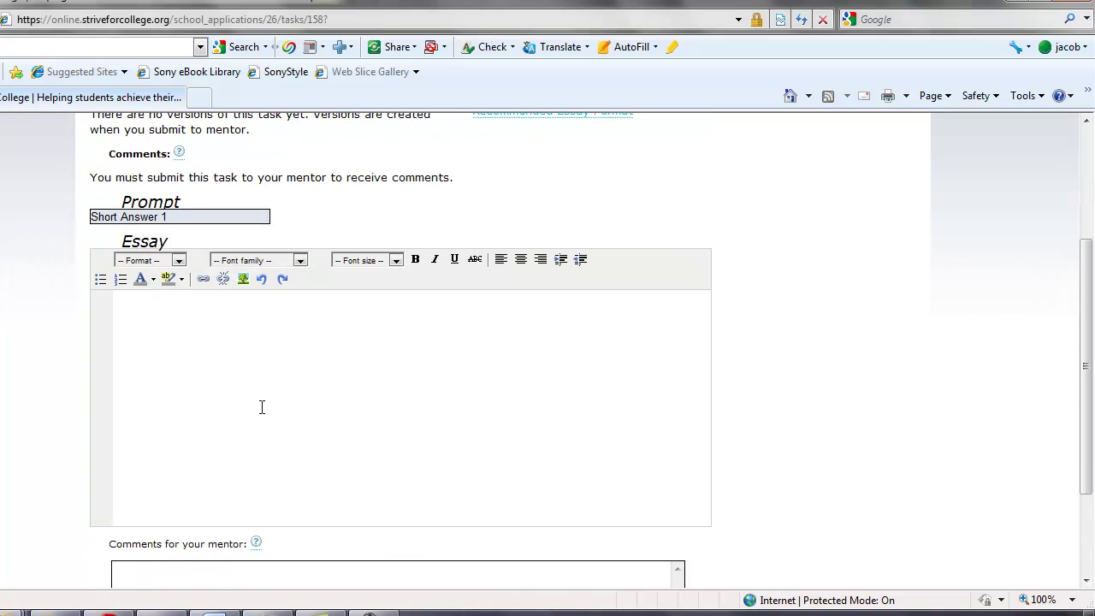
scroll(262, 407, up, 1)
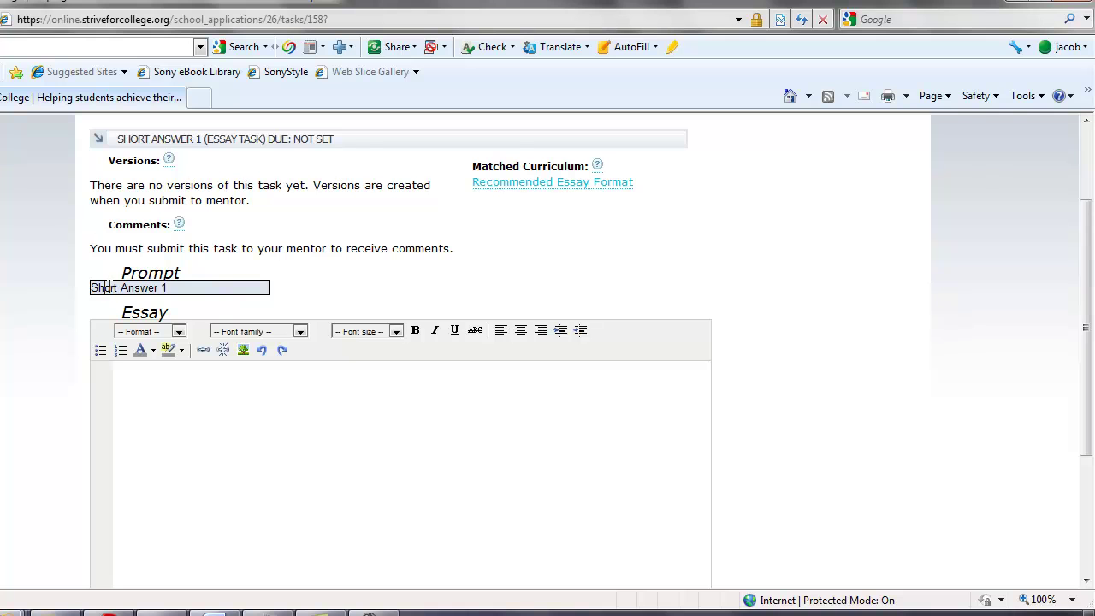
key(alt+Left)
click(158, 349)
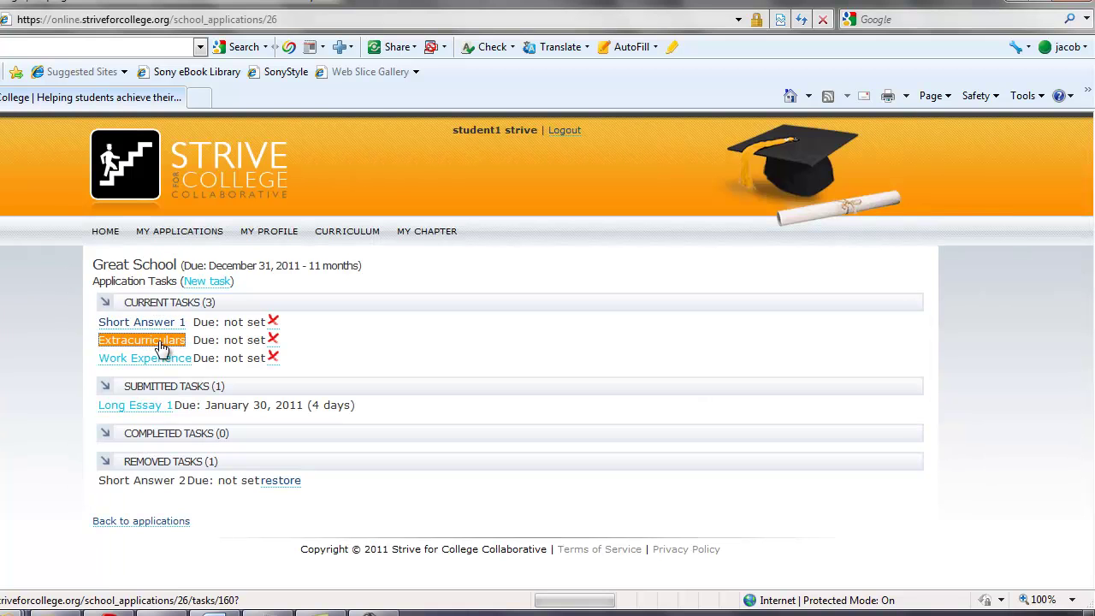
Save a Strive for College student extracurricular for grades 11–12, asking if it looks right, and submit it
scroll(171, 333, down, 1)
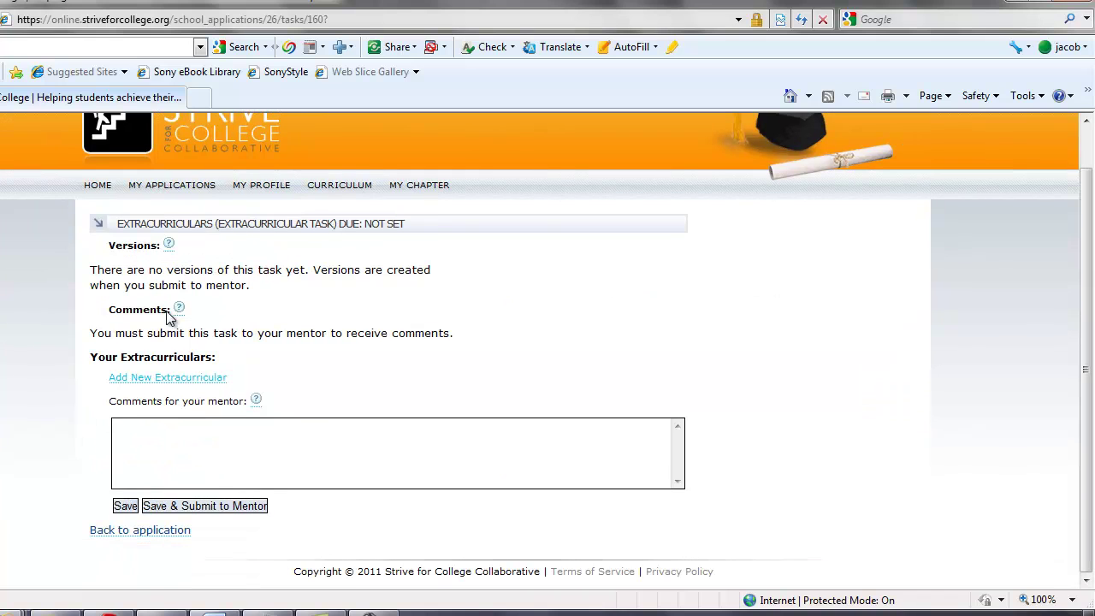
click(152, 379)
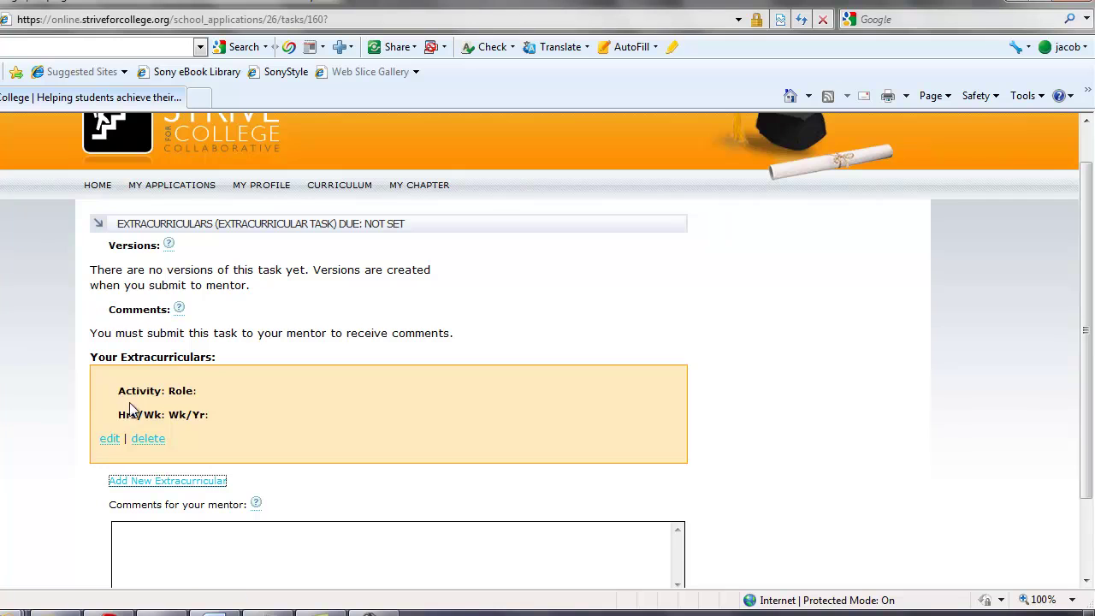
click(110, 440)
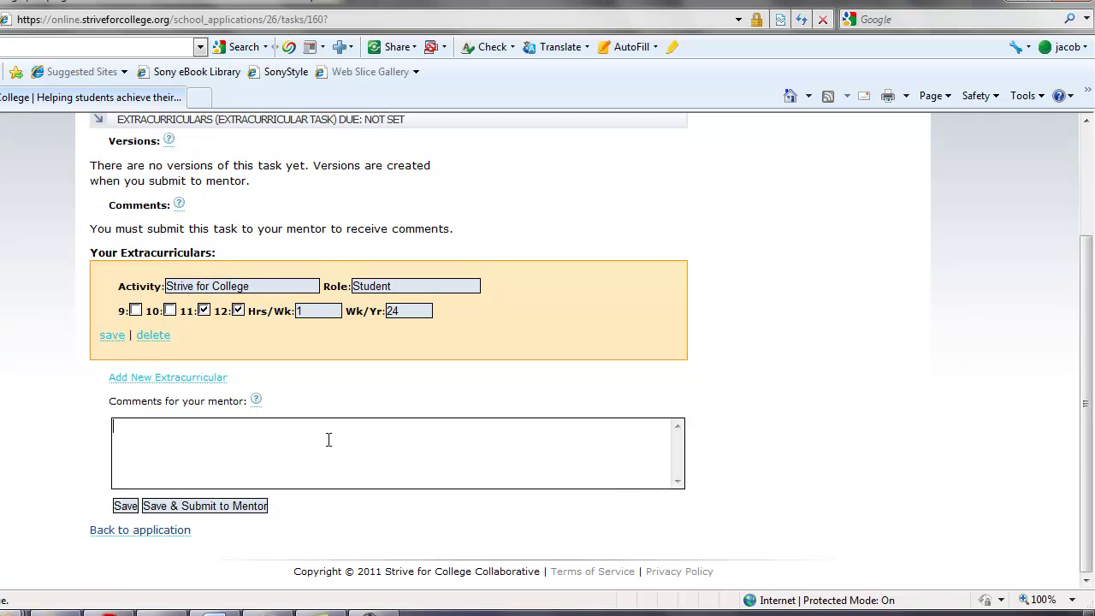
text(oes this look right?)
click(113, 338)
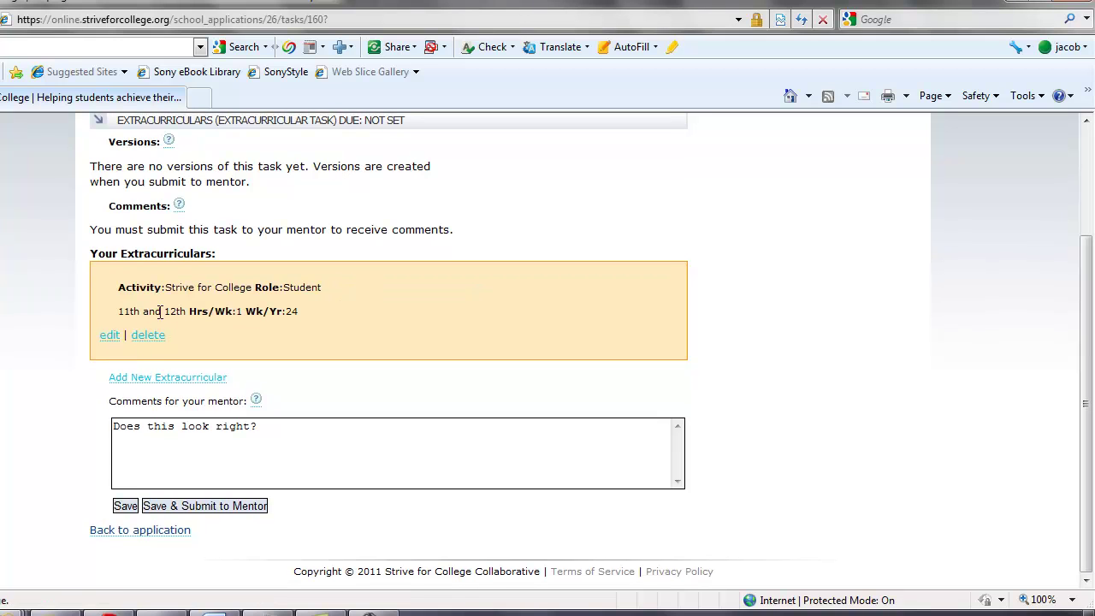
click(182, 508)
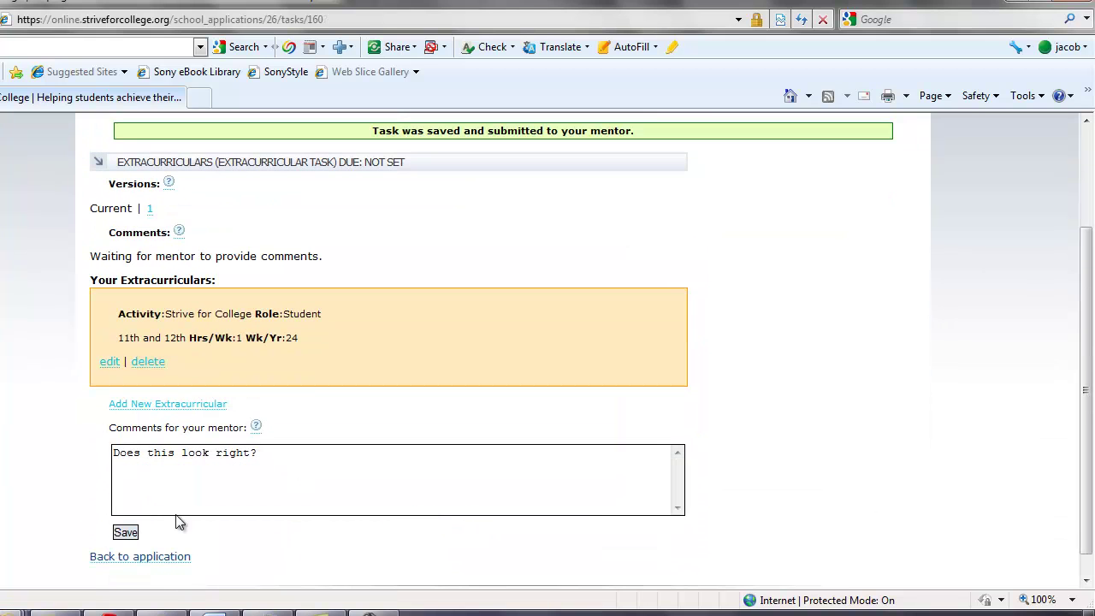
click(160, 561)
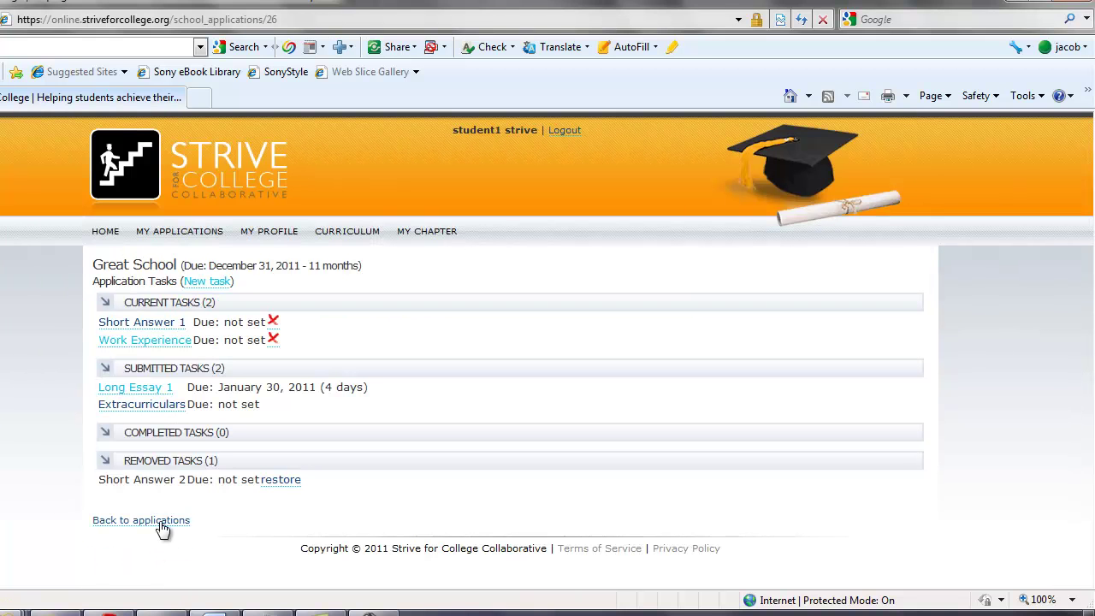
Add a Babysitting work experience entry with employer Parents, 15 hours per week, and save it
click(160, 346)
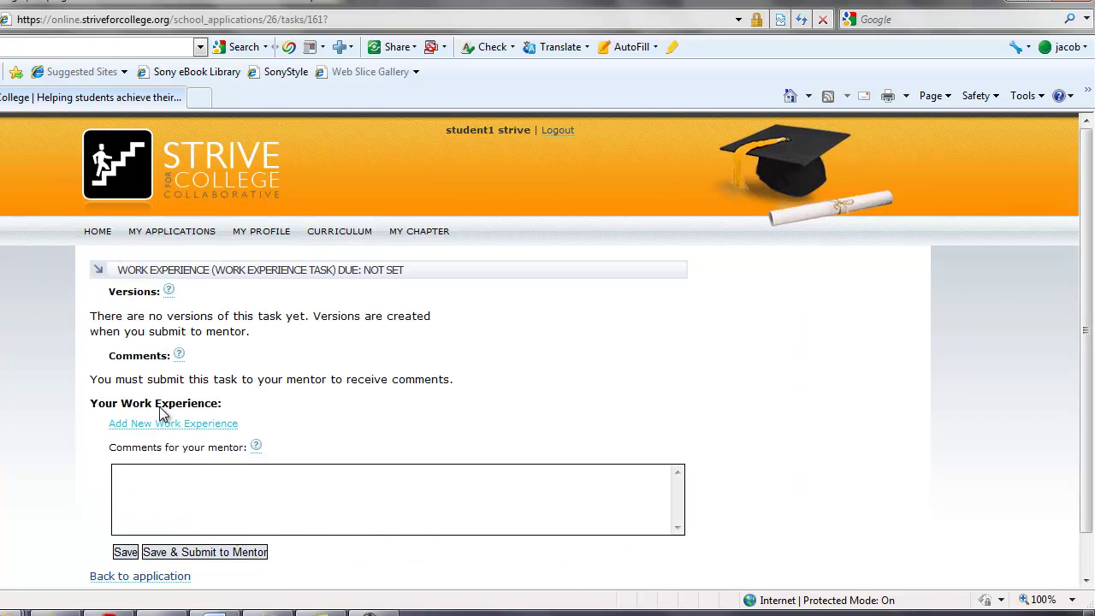
click(163, 427)
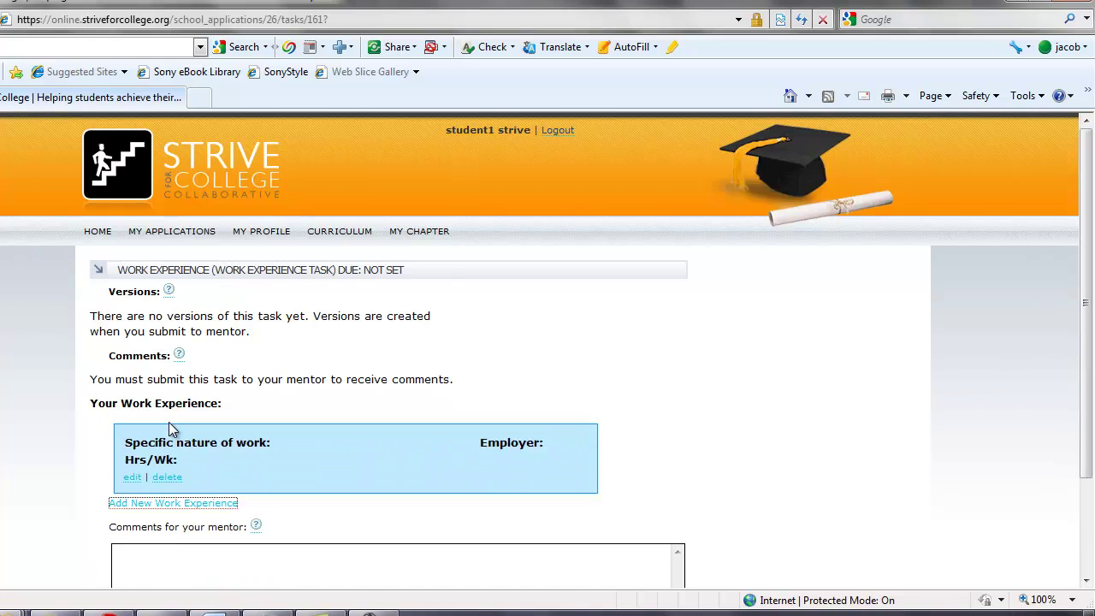
click(107, 476)
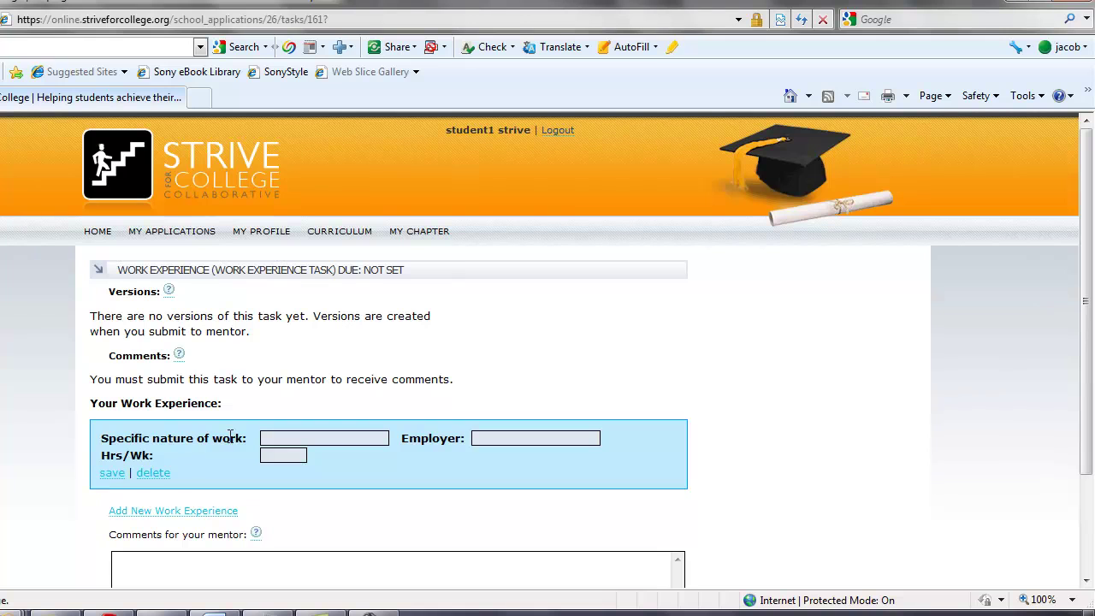
text(Babysitting)
key(Tab)
text(Pare)
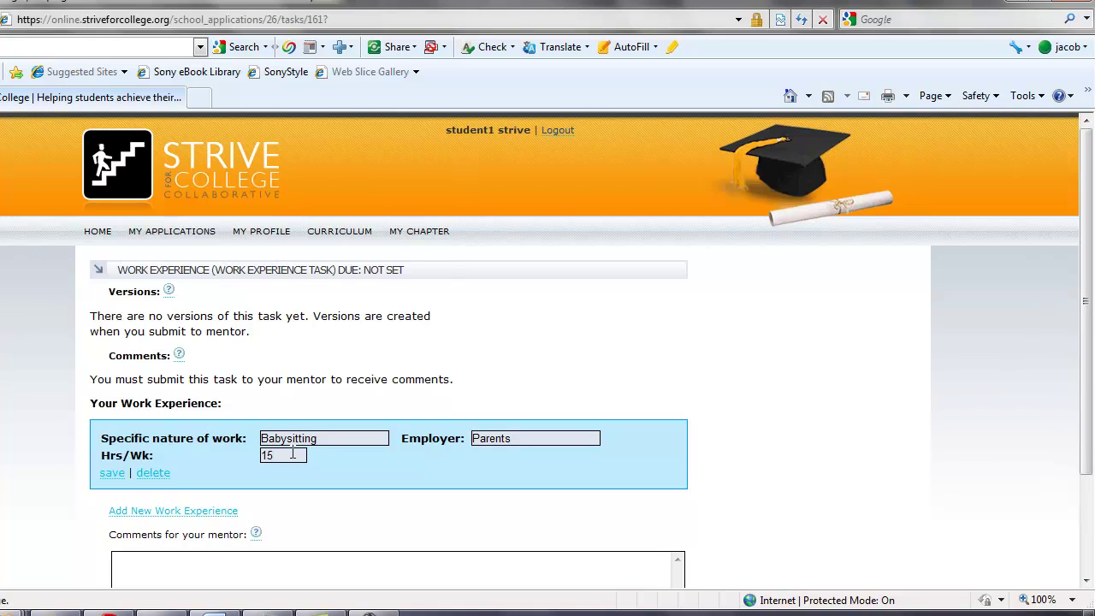
click(112, 475)
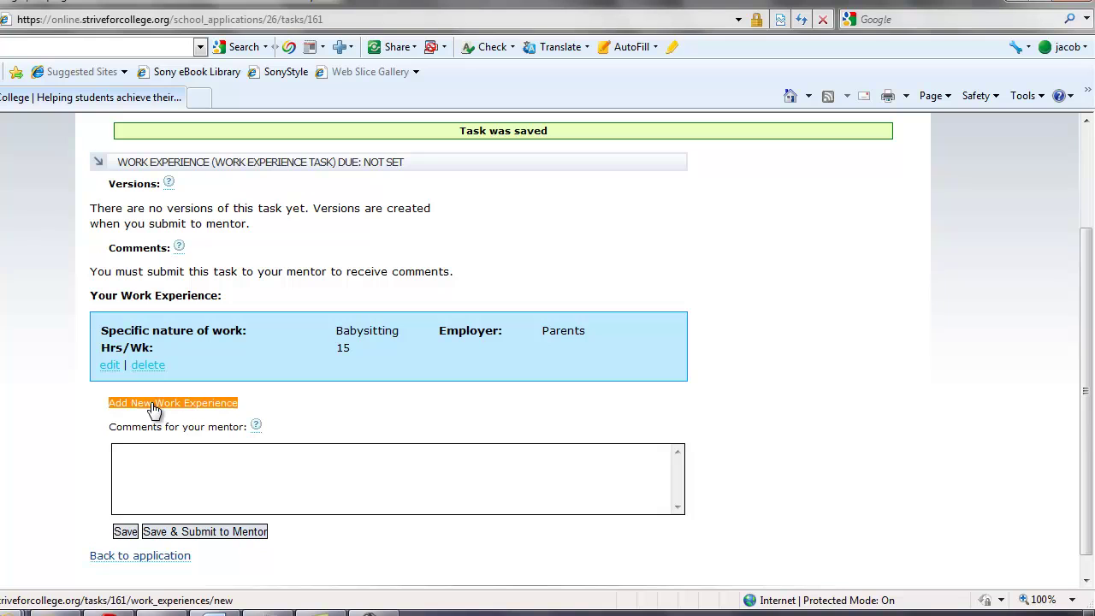
Ask the mentor 'Is baby sitting considered work?' and submit Work Experience to the mentor
click(175, 487)
text(Is baby sitting considered work?)
click(184, 532)
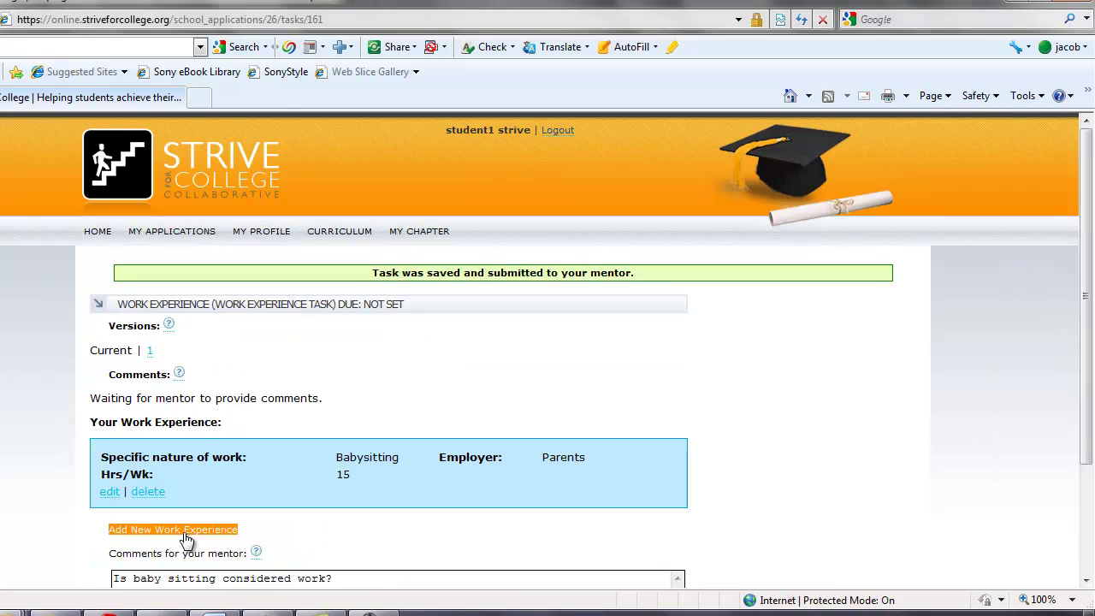
click(167, 232)
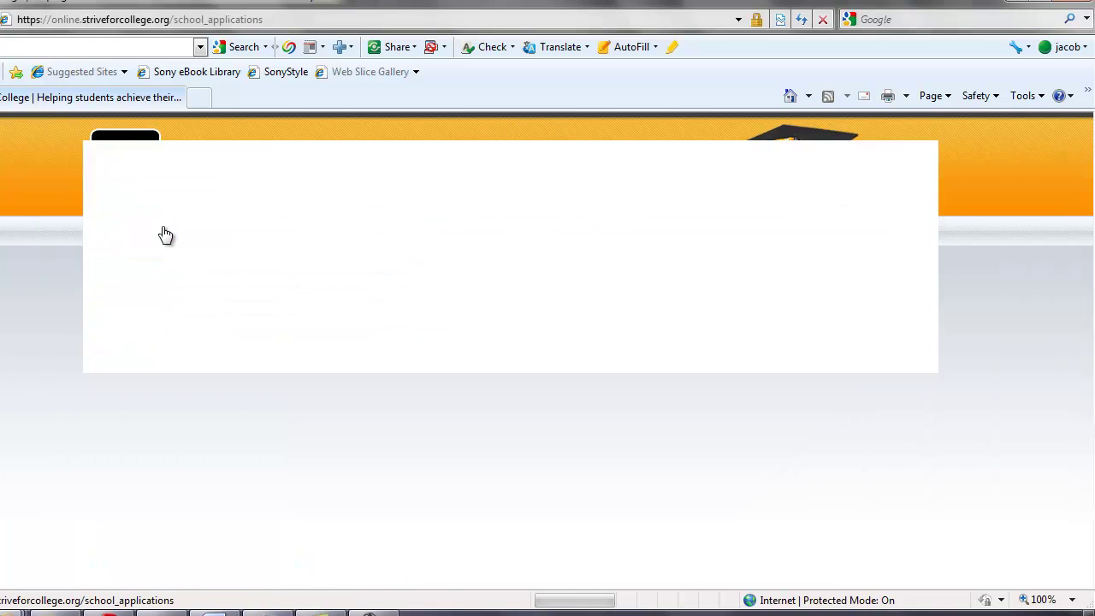
Create the Awesome School application, return to My Applications, and log out of the student account
click(166, 327)
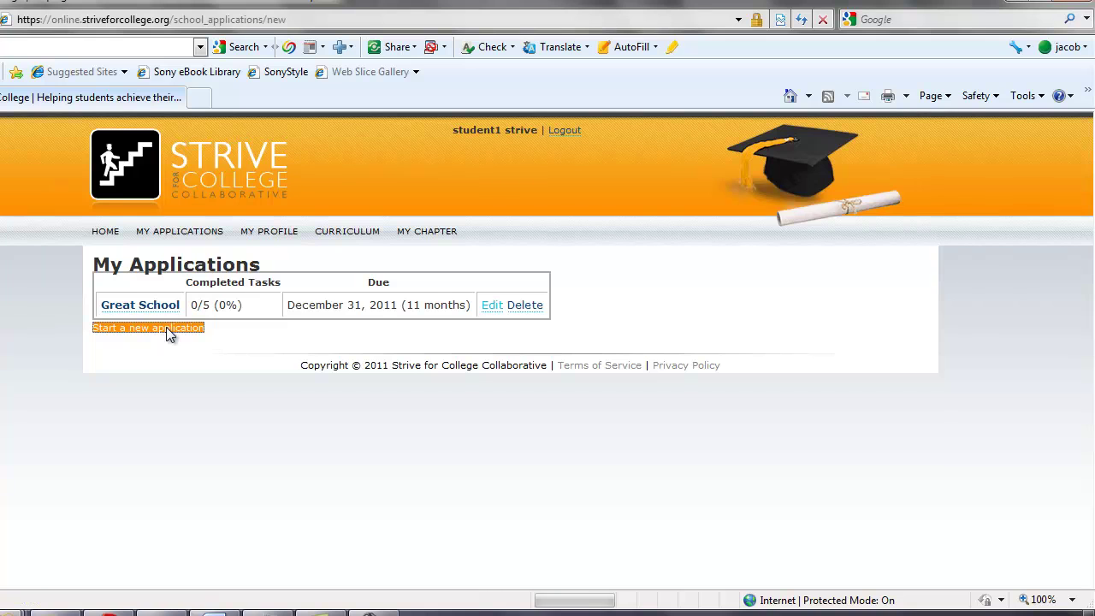
click(133, 292)
text(Awesome School)
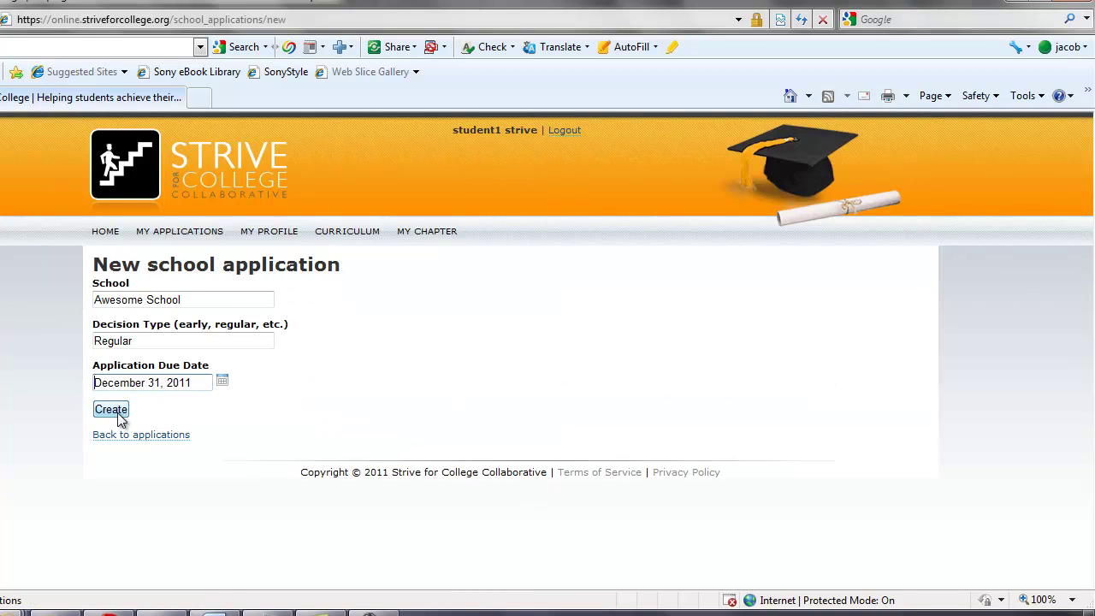
click(111, 410)
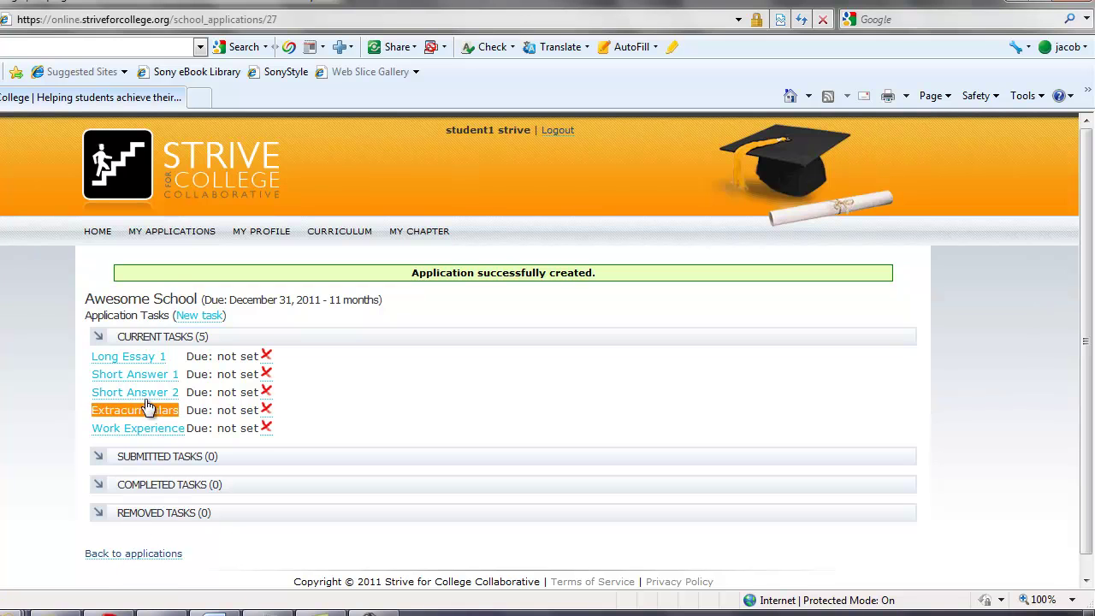
click(171, 232)
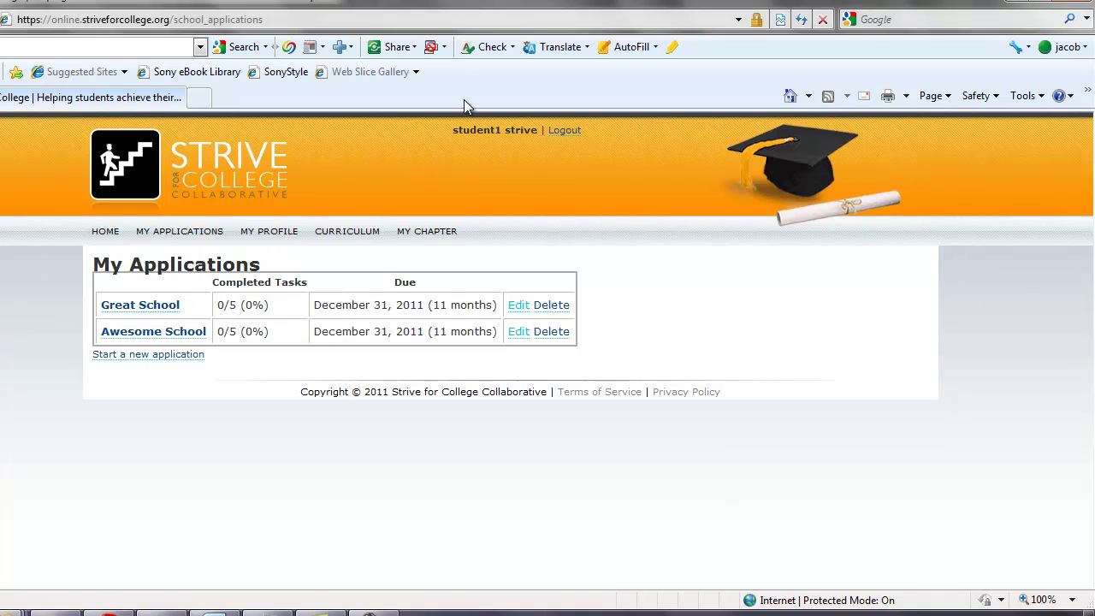
click(578, 134)
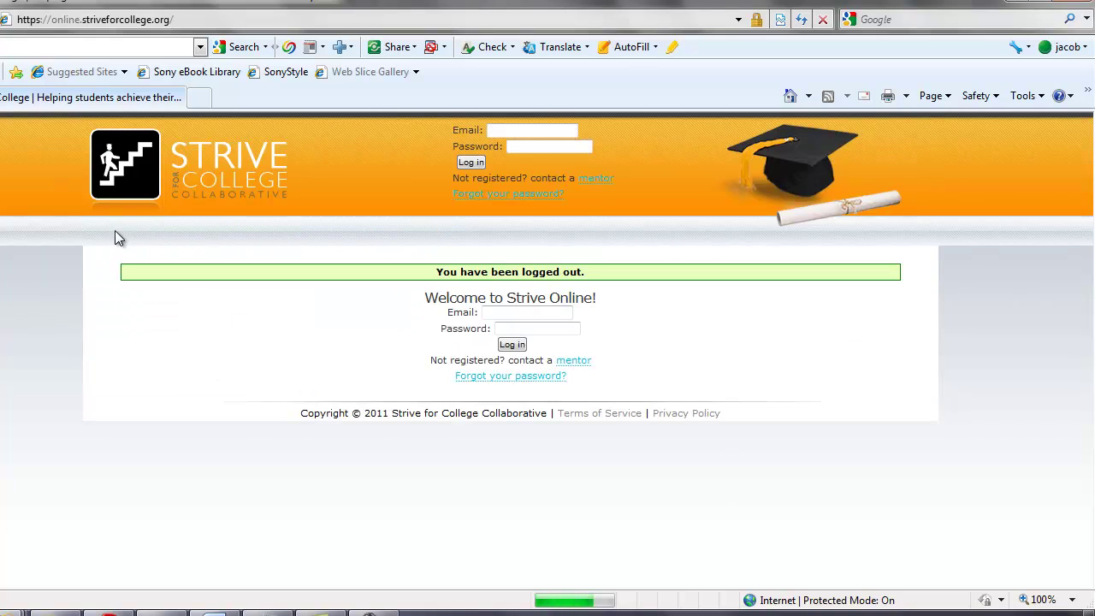
Log in with the mentor account's email and password and open the student's mentoring page
click(517, 314)
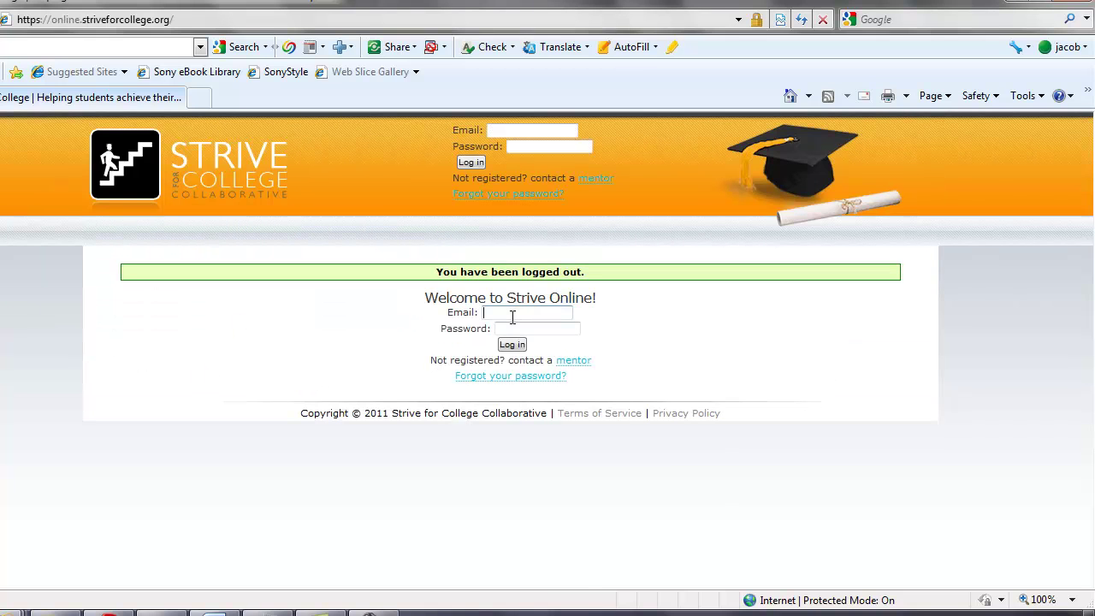
key(Tab)
text(mentor1)
key(Return)
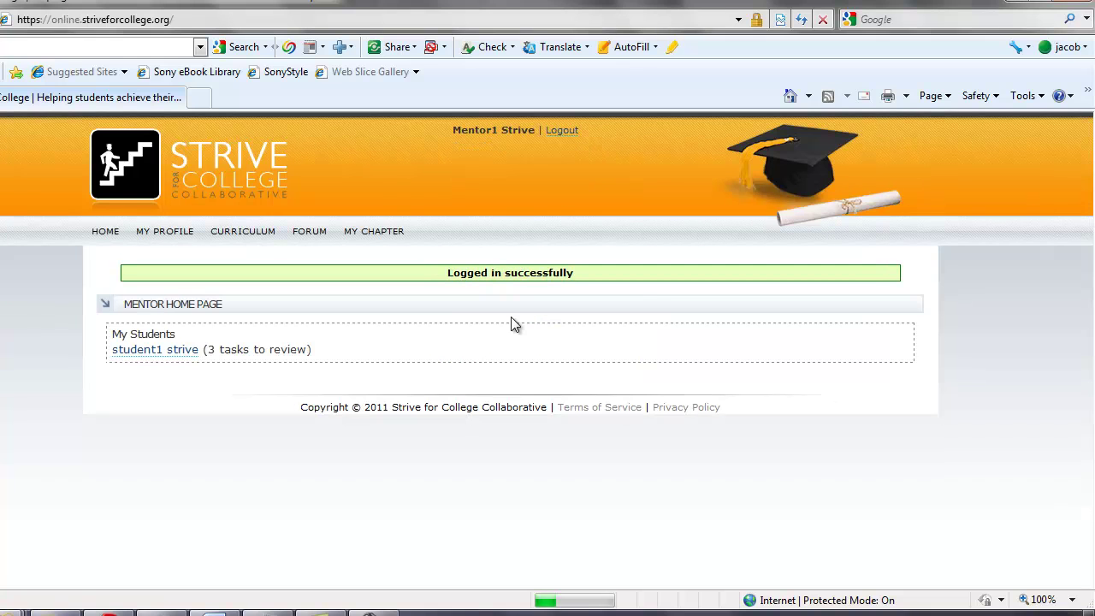
drag(130, 332, 313, 354)
click(142, 333)
click(167, 351)
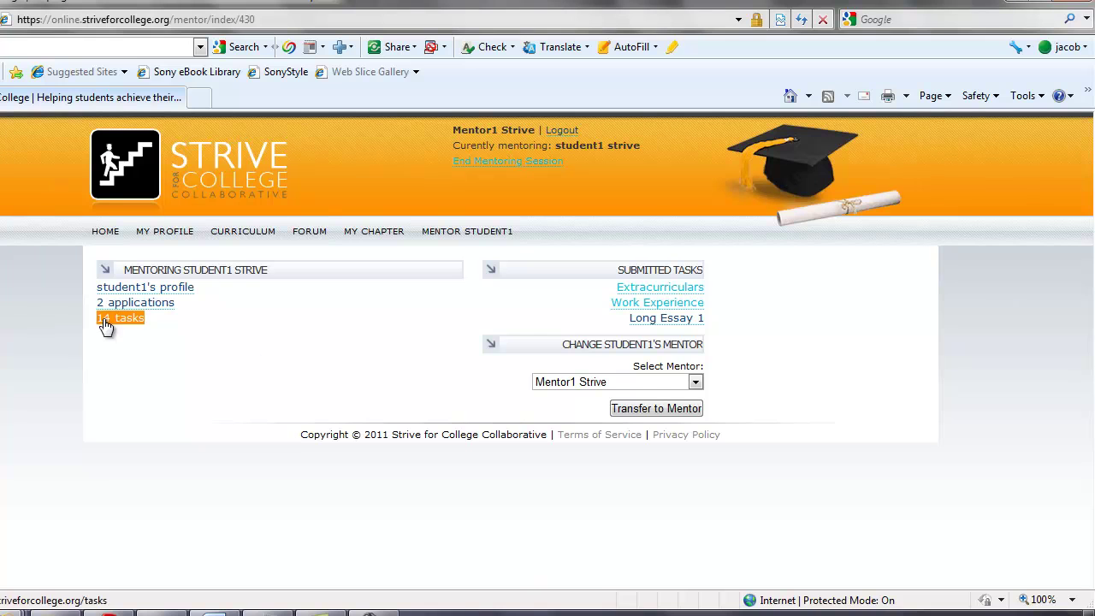
Post the comment 'Yes. Sure does.' on the student's submitted Extracurriculars task
click(650, 289)
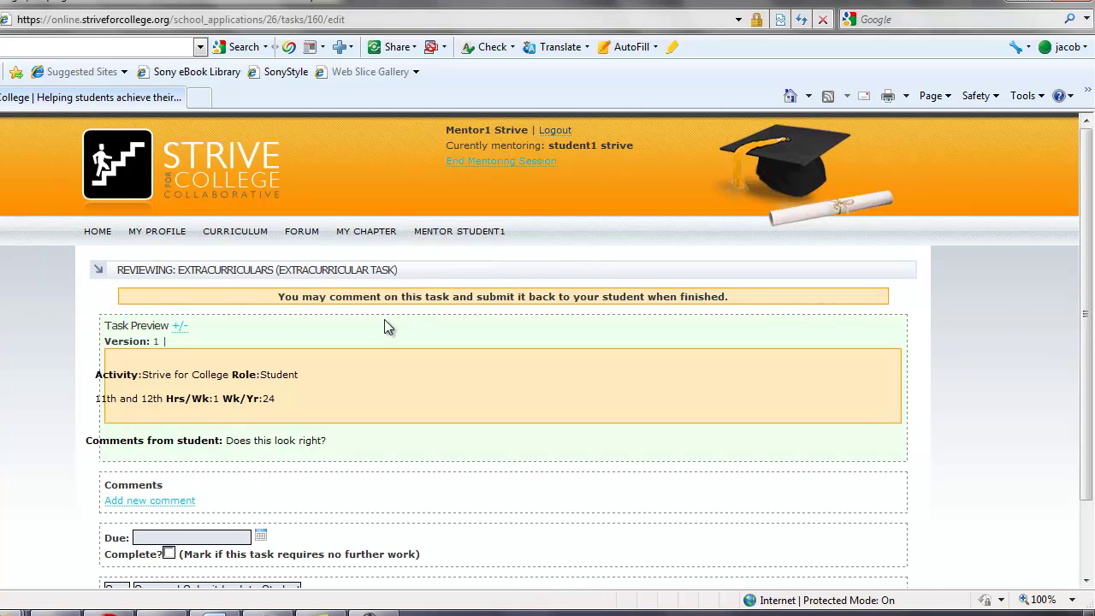
drag(142, 374, 297, 382)
scroll(285, 396, down, 1)
click(245, 368)
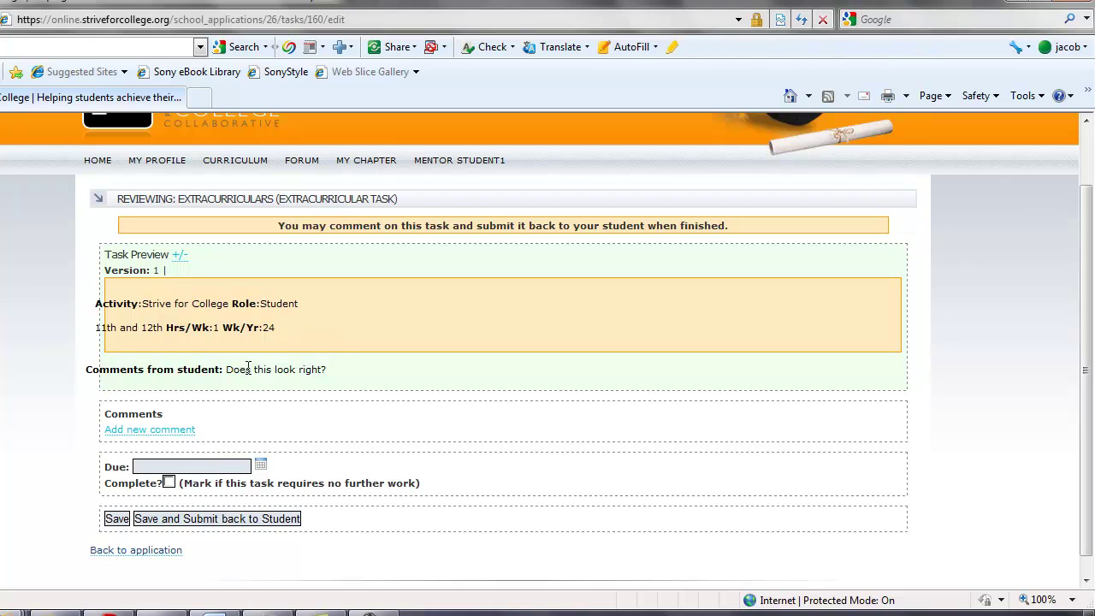
click(162, 433)
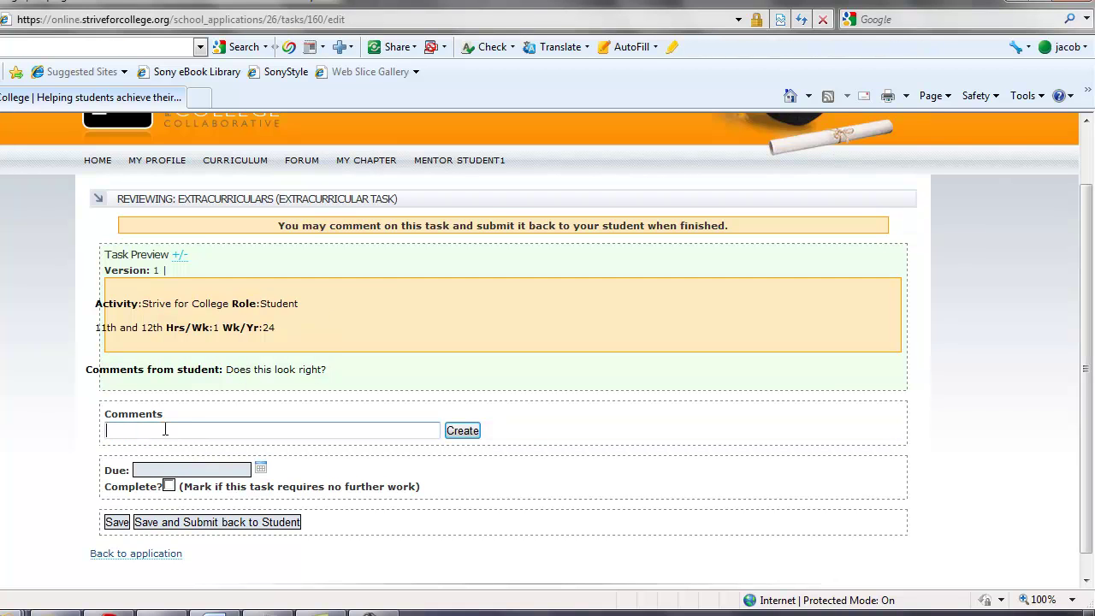
text(Yes. Sure doe)
click(462, 432)
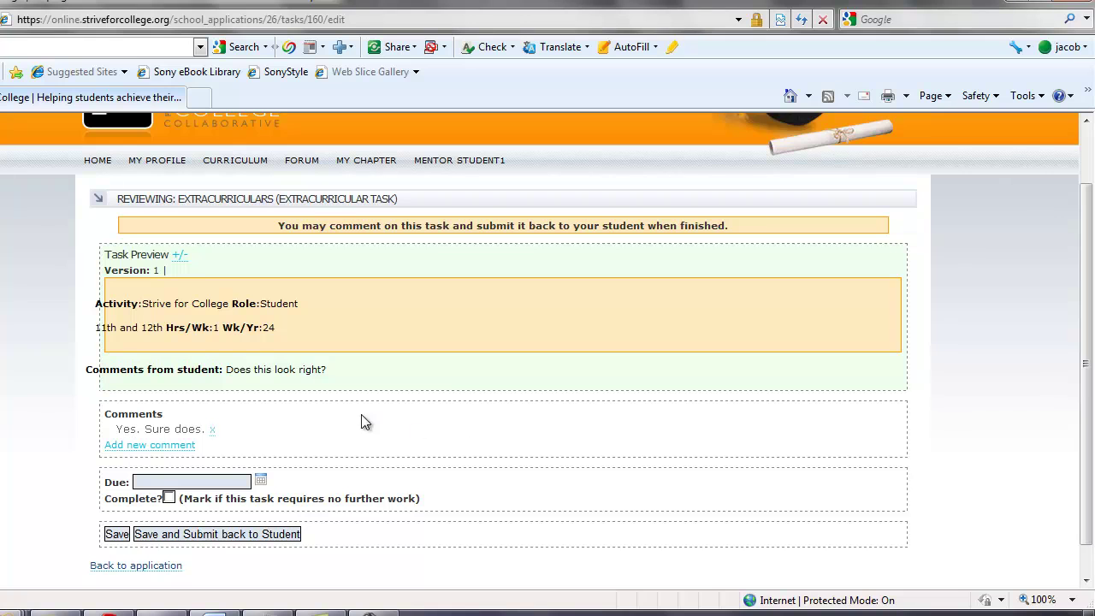
Set the due date to January 25, 2011, mark it complete, and send it back to the student
scroll(362, 417, down, 1)
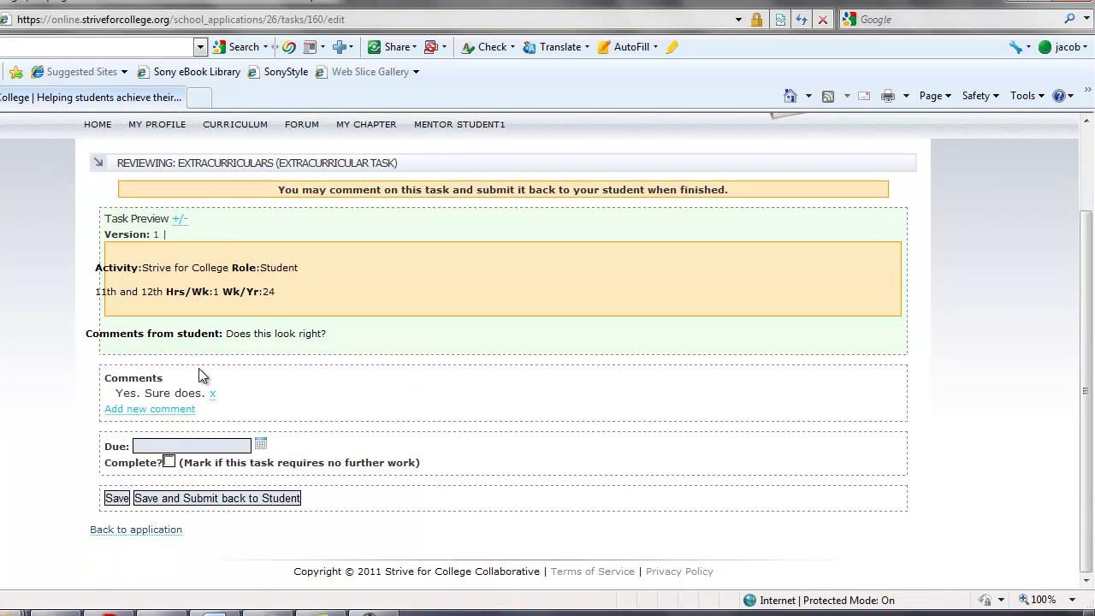
click(261, 446)
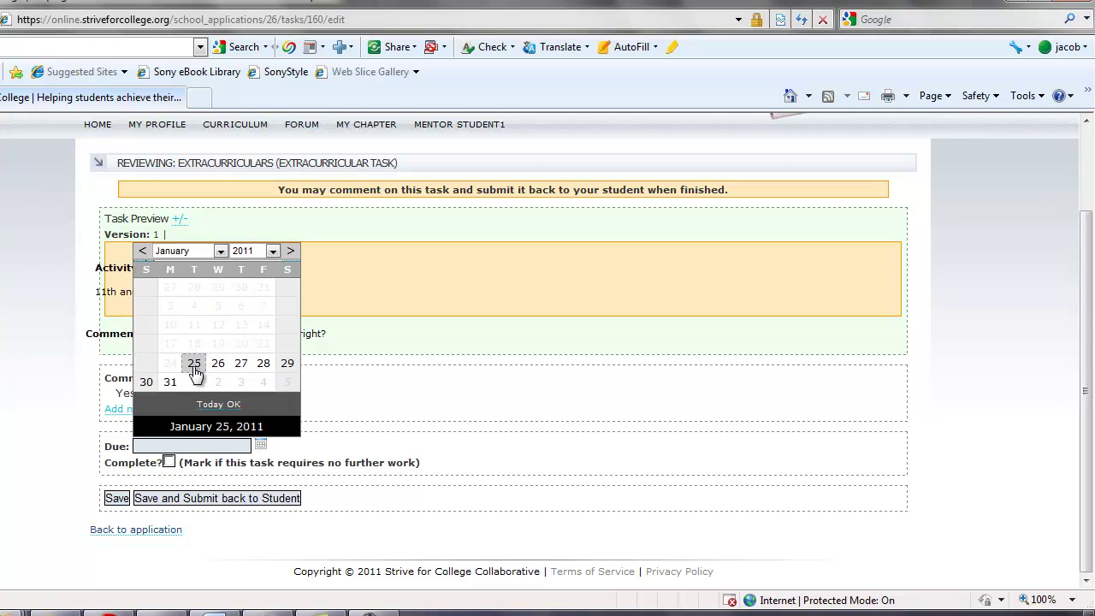
click(196, 366)
click(170, 462)
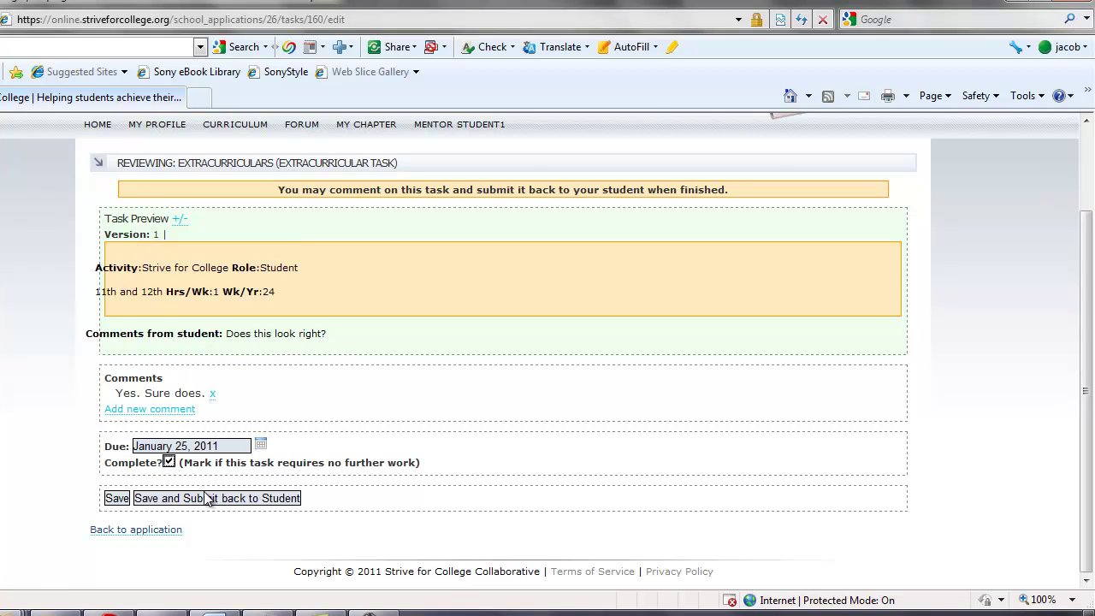
click(156, 501)
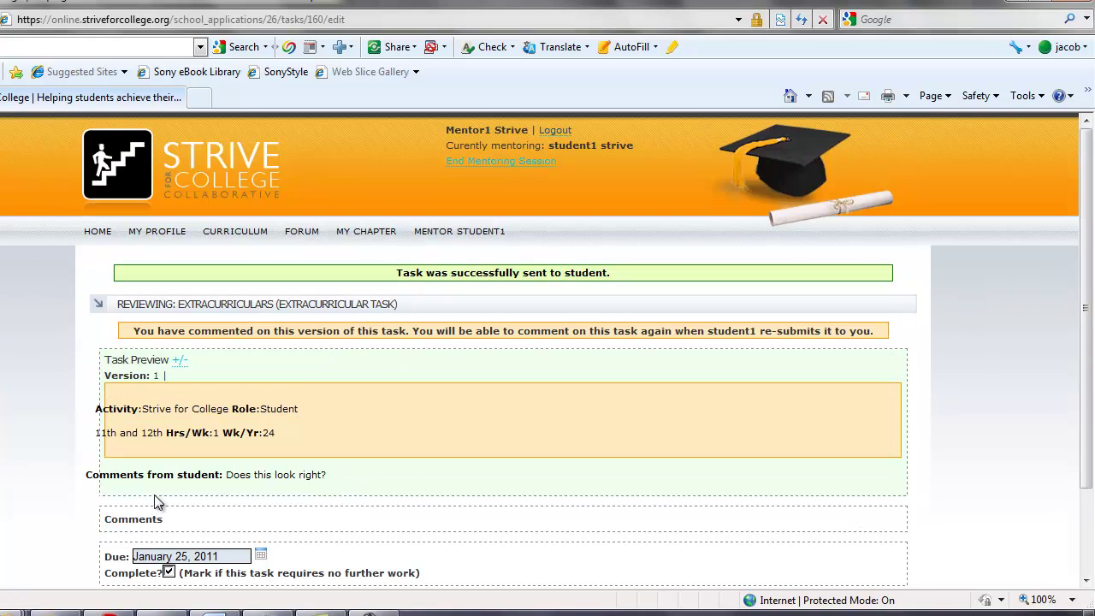
Go from Home through the student's 2 applications to Great School and check the completed Extracurriculars task
click(96, 232)
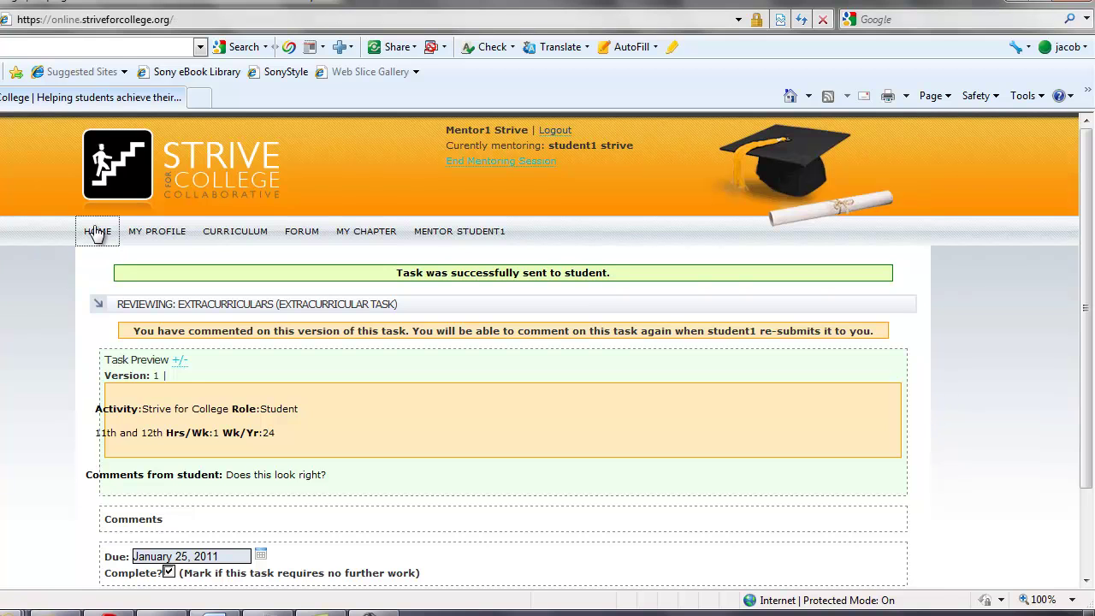
click(161, 318)
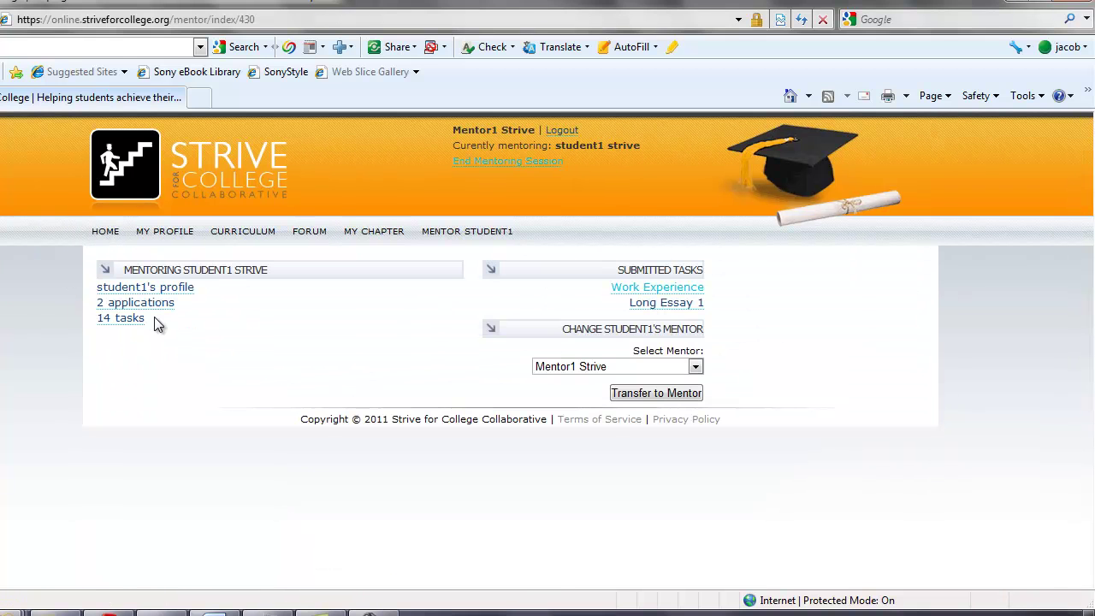
click(159, 304)
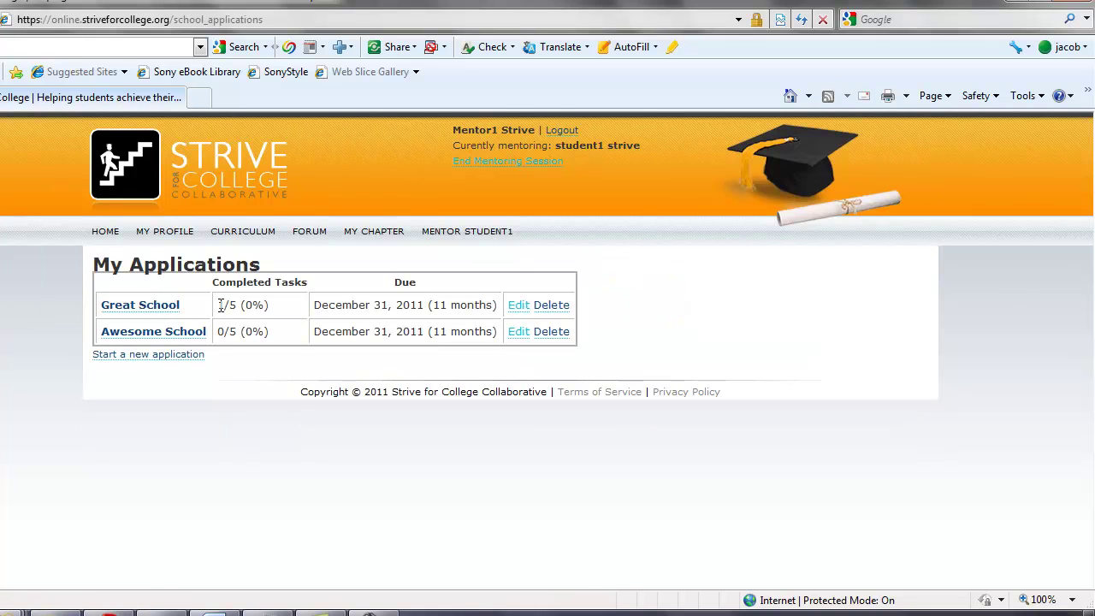
drag(220, 306, 257, 308)
click(259, 307)
click(171, 306)
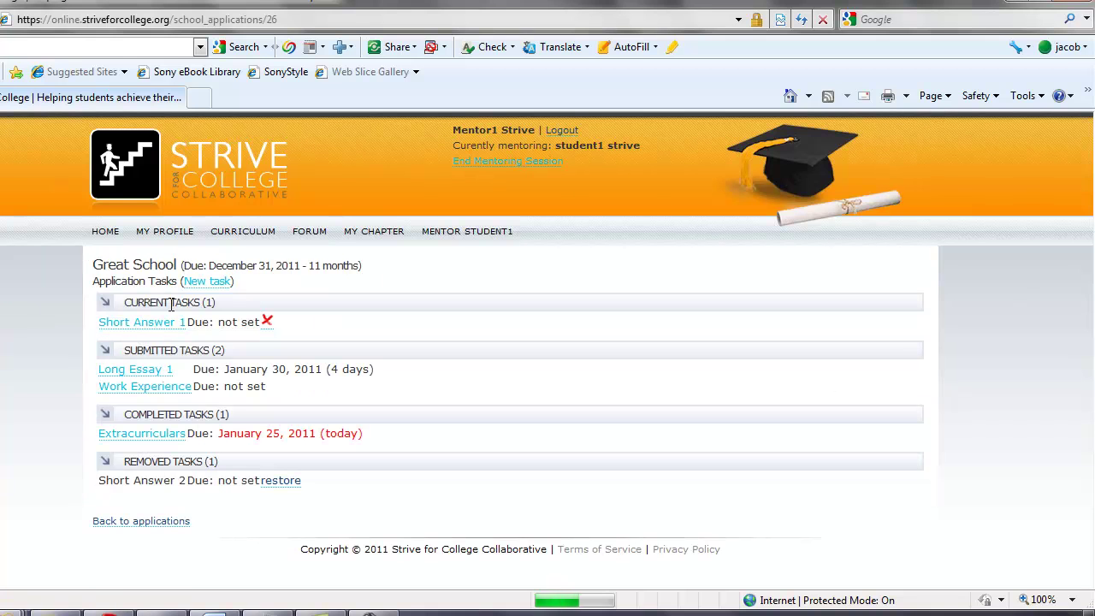
click(143, 436)
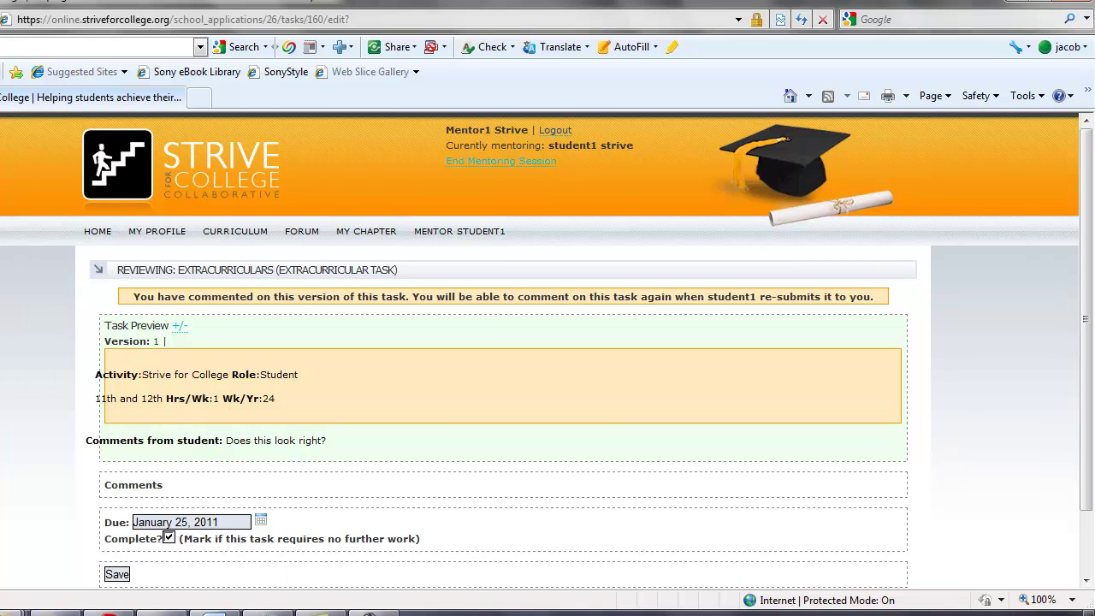
key(BackSpace)
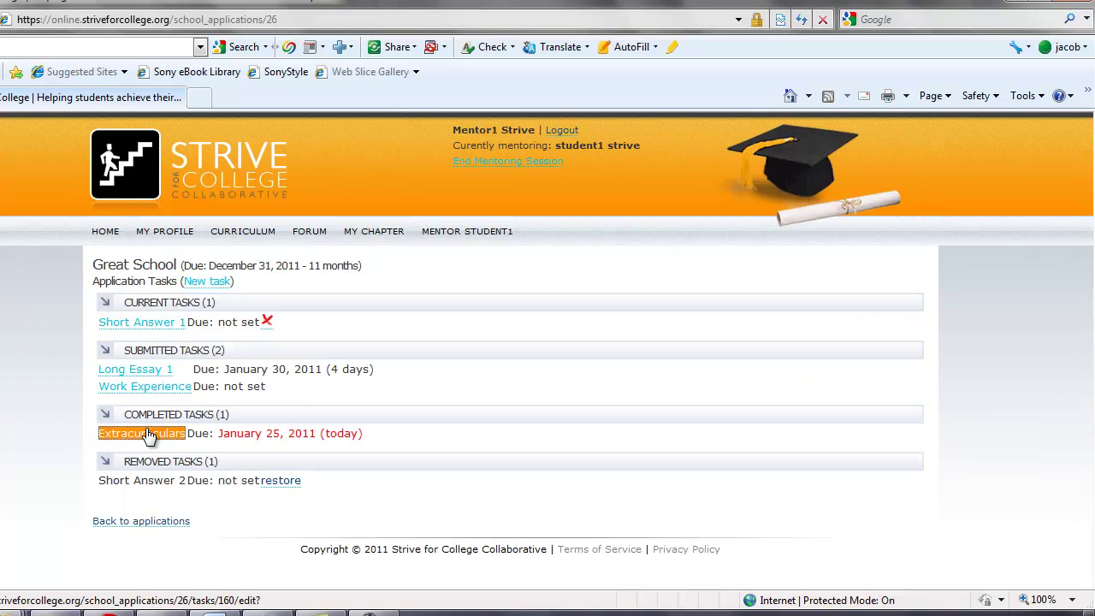
Comment on Long Essay 1 that it's still not long enough, asking to continue, and send it back
click(144, 373)
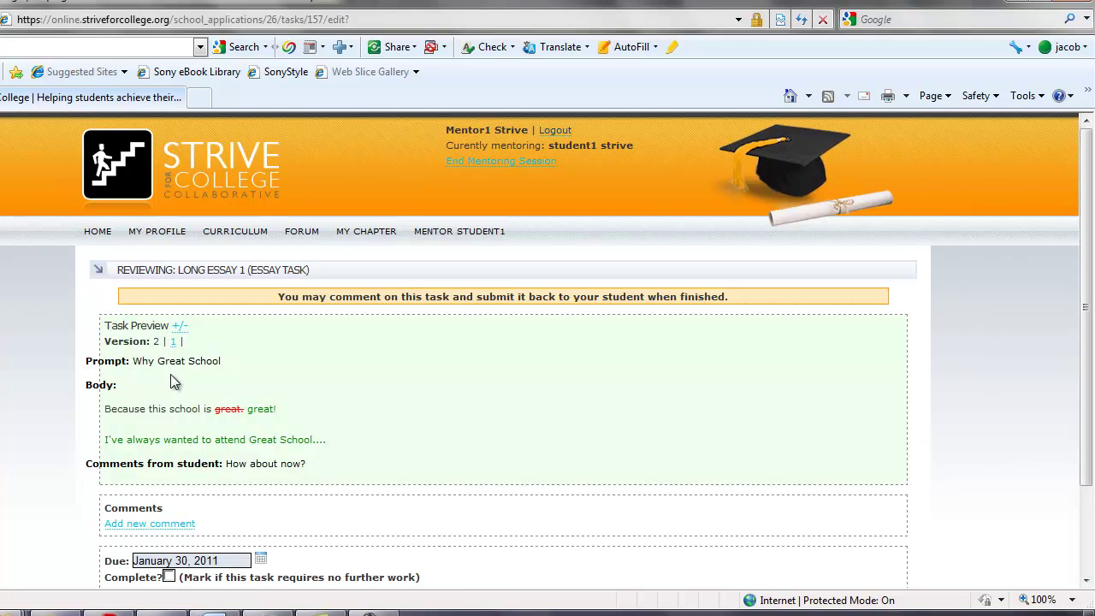
drag(105, 409, 289, 416)
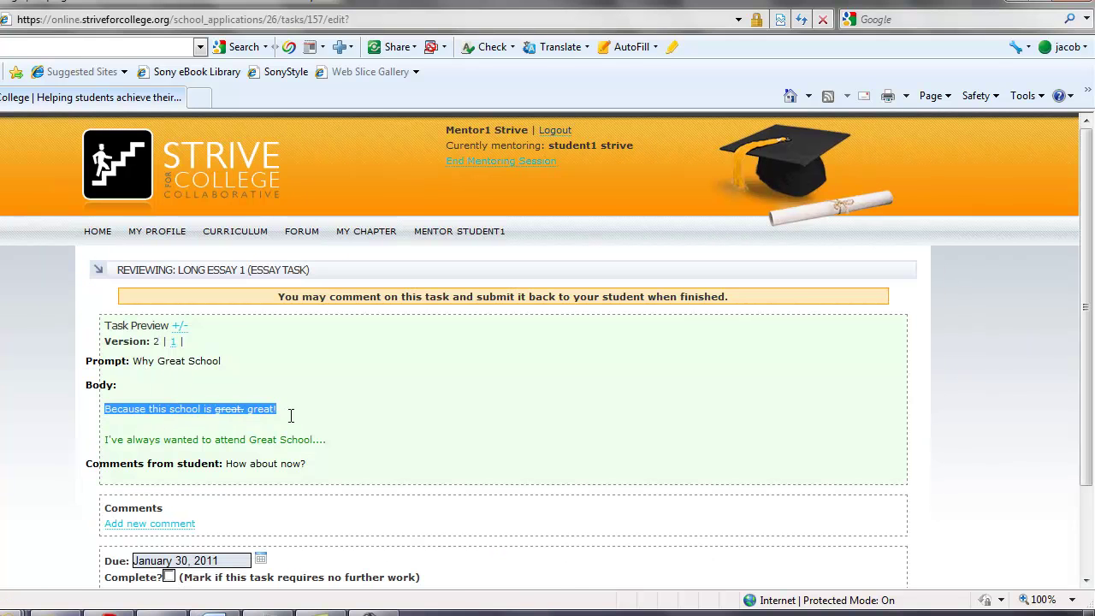
click(197, 417)
scroll(339, 445, down, 2)
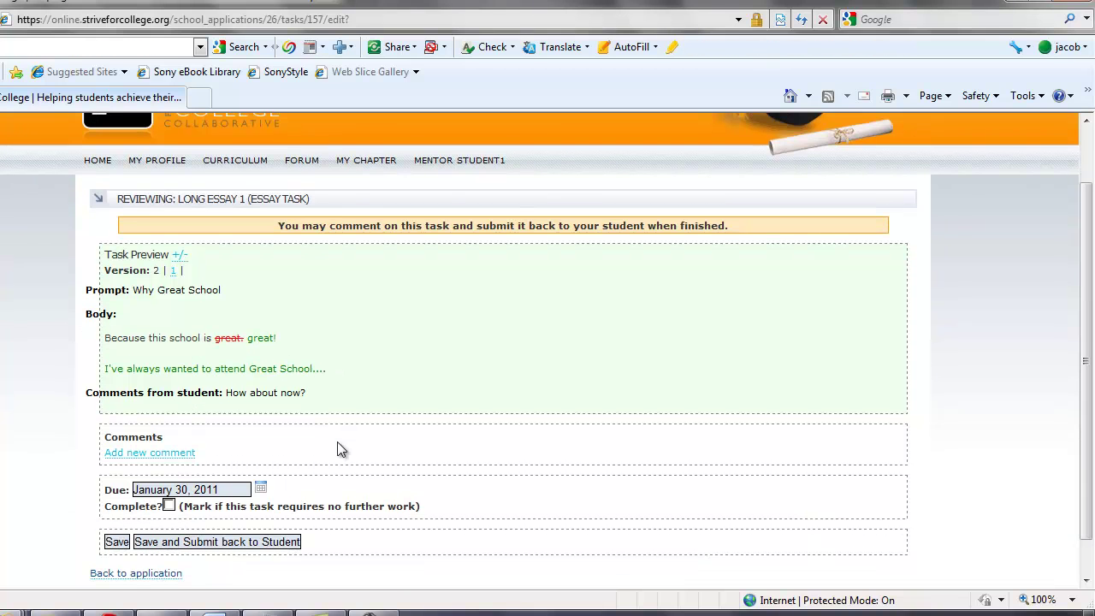
click(174, 453)
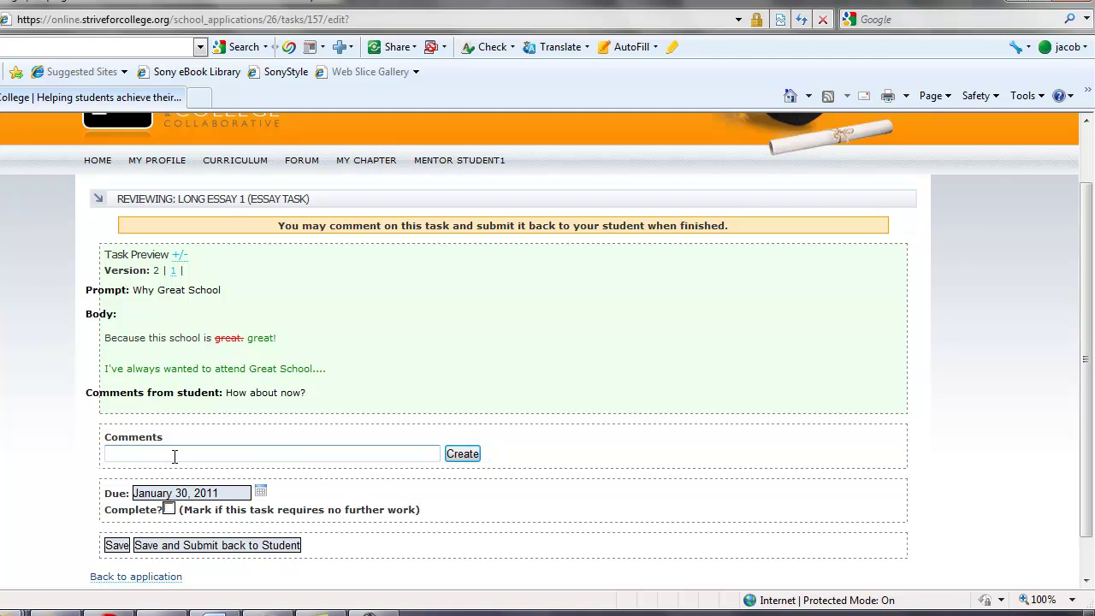
text(Still not long enough, please continue to work on it.)
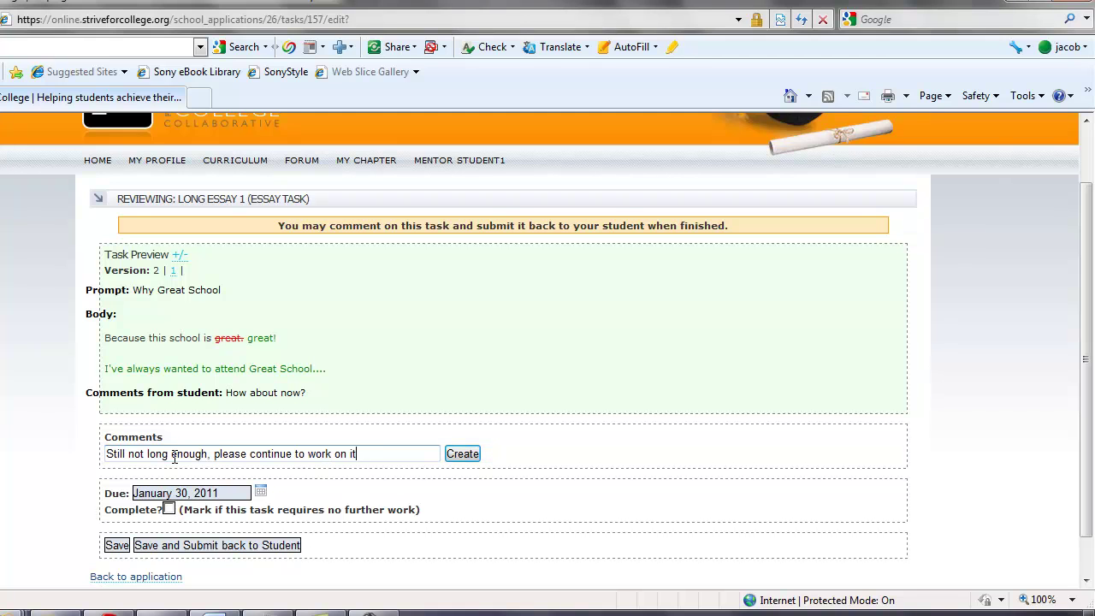
click(176, 546)
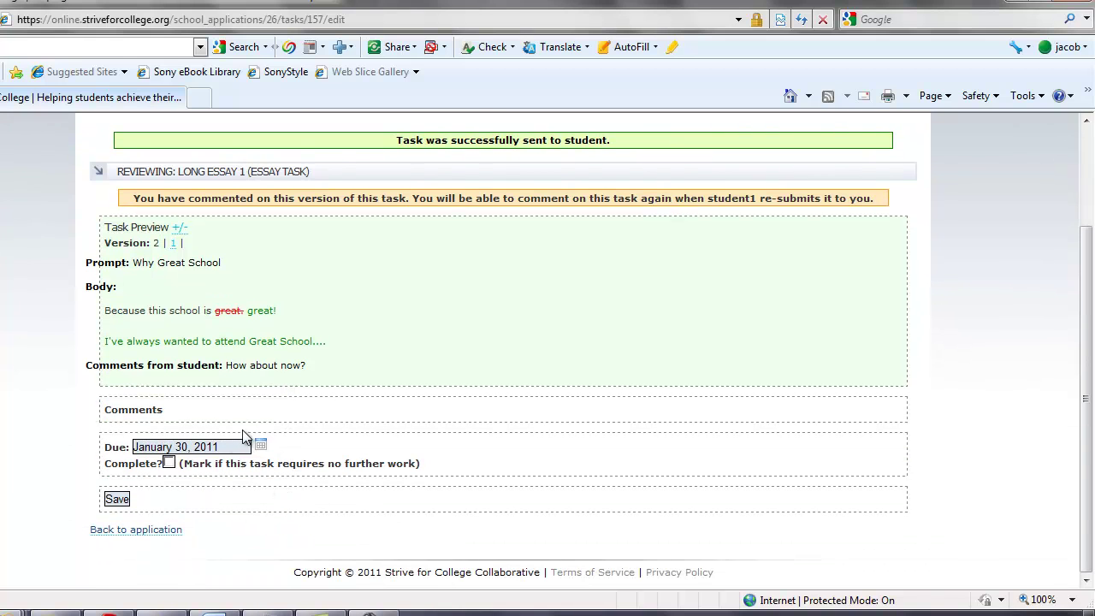
click(161, 531)
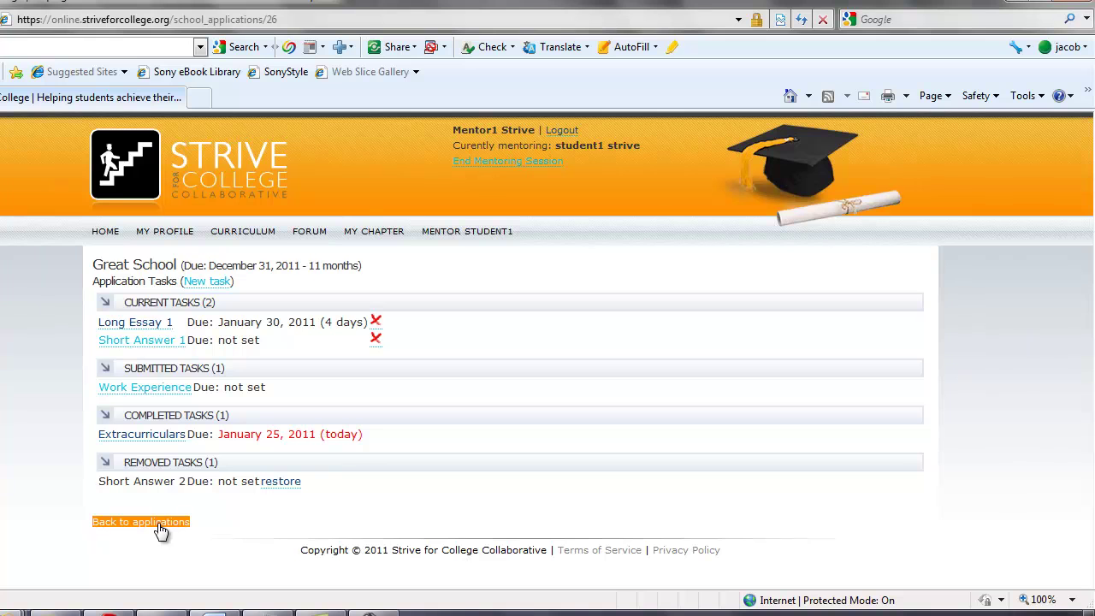
Open the submitted Work Experience task and post the comment 'Looks good!'
click(171, 392)
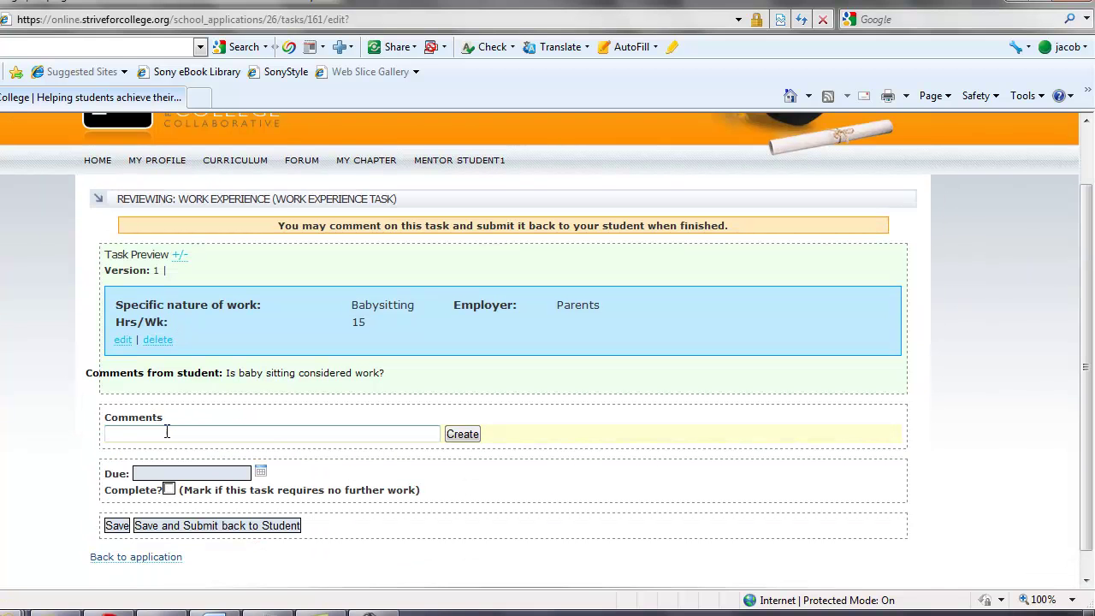
click(167, 432)
text(Looks good!)
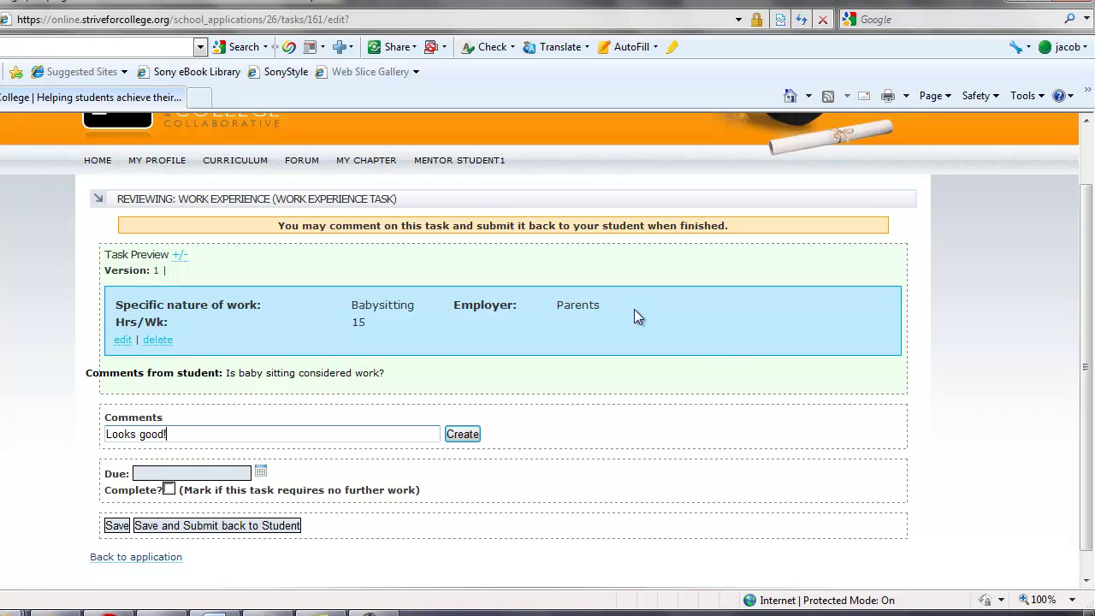
click(461, 434)
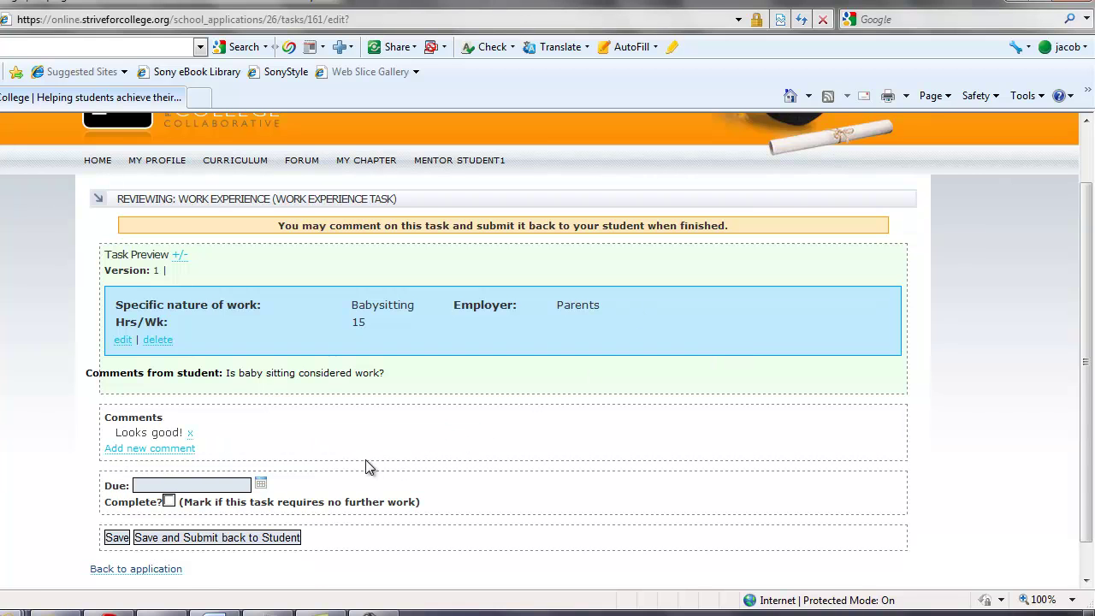
Mark Work Experience complete, send it back to the student, and return to Great School
scroll(256, 462, down, 1)
click(170, 461)
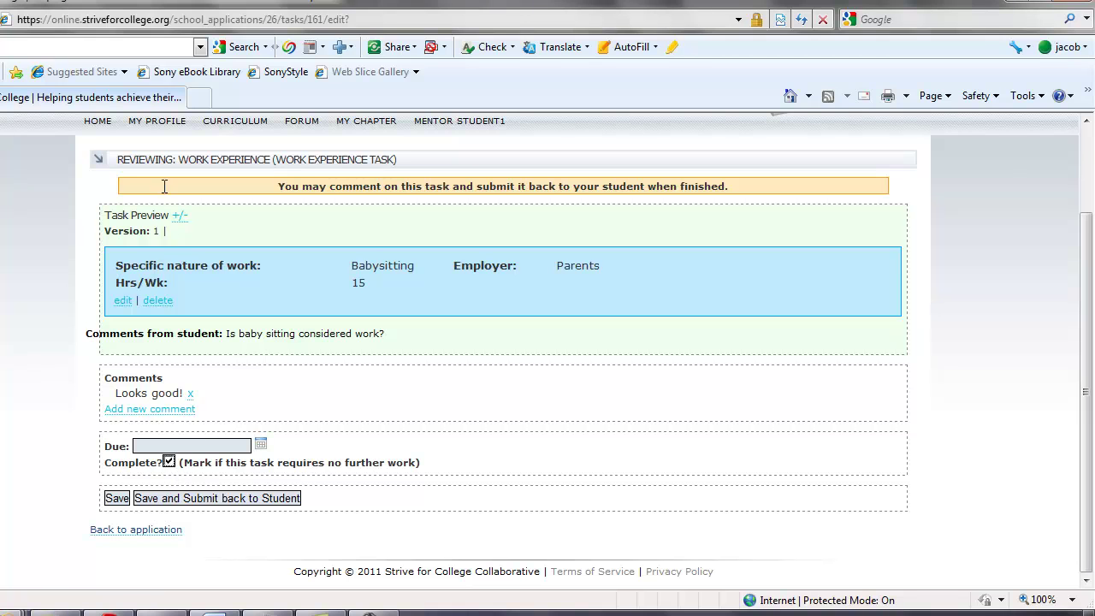
click(190, 501)
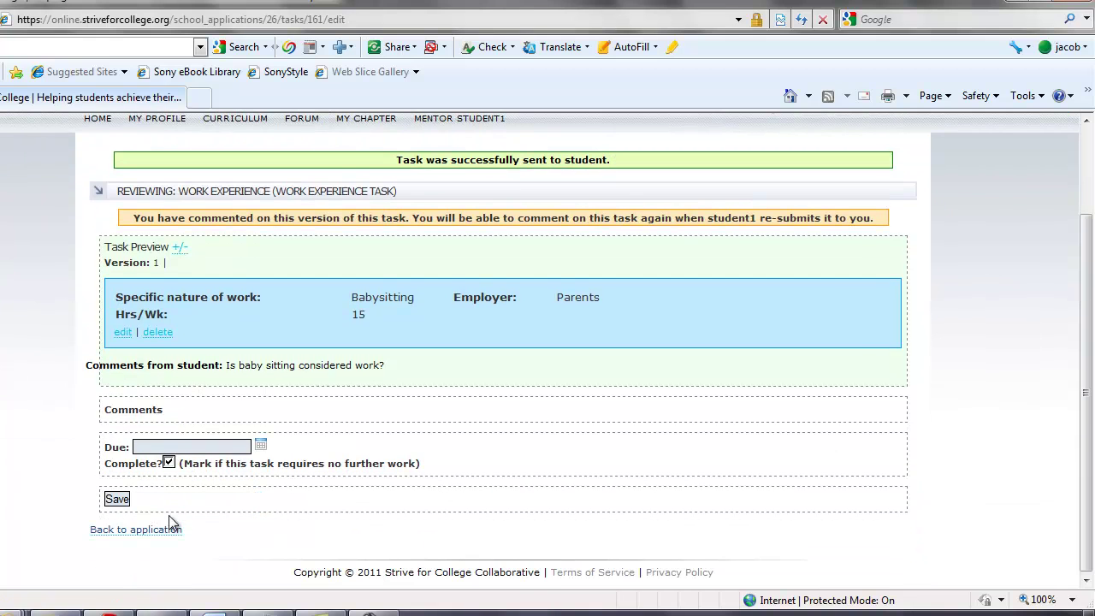
click(151, 529)
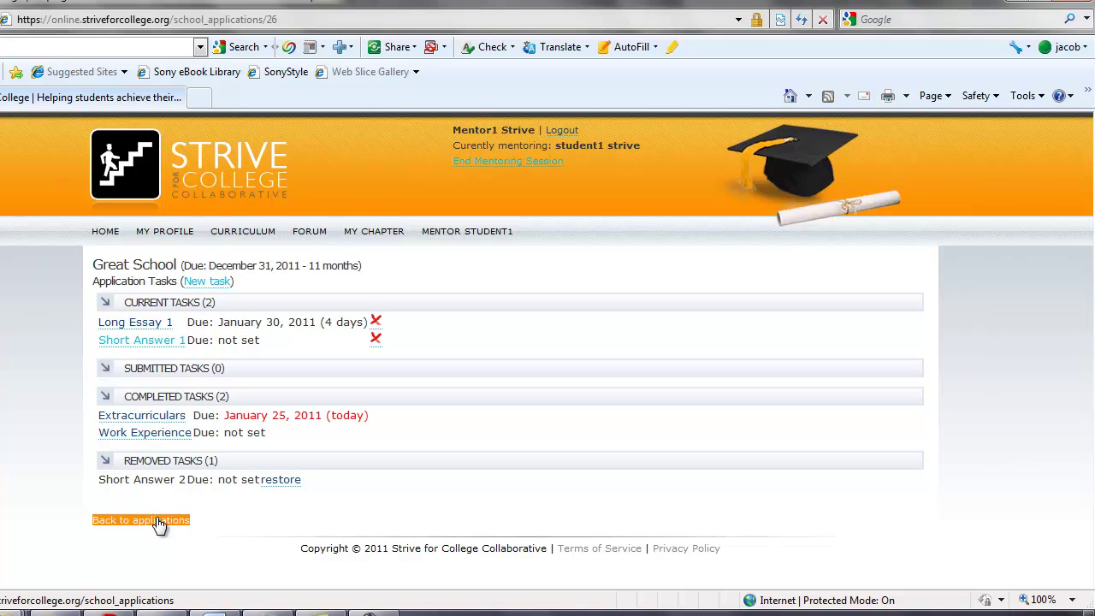
Update Great School's application to submitted, status accepted, decision decline
click(159, 524)
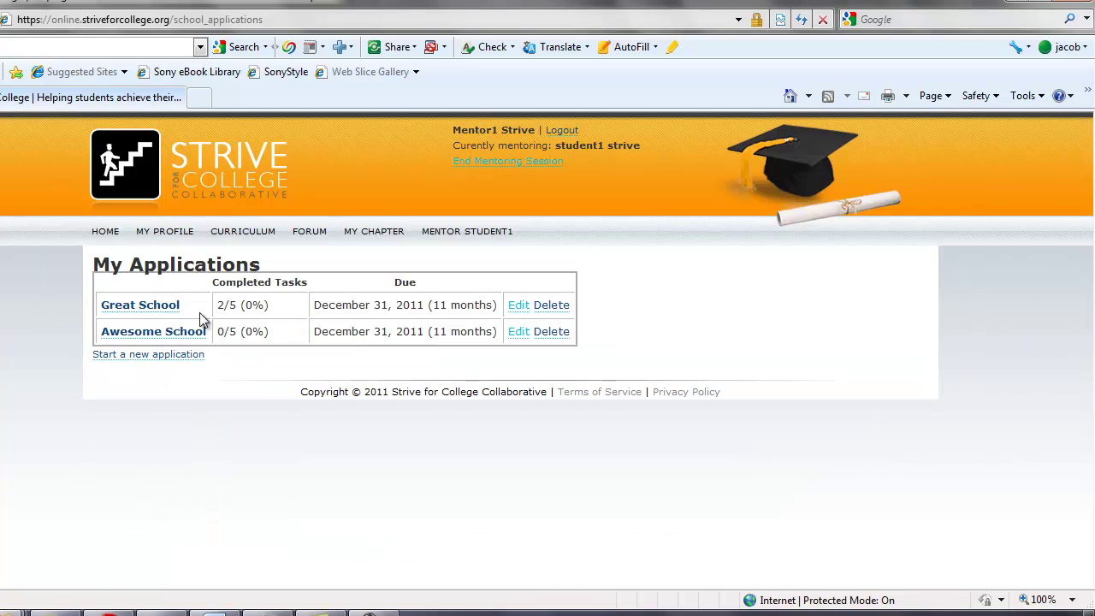
drag(216, 308, 288, 306)
click(282, 311)
click(520, 306)
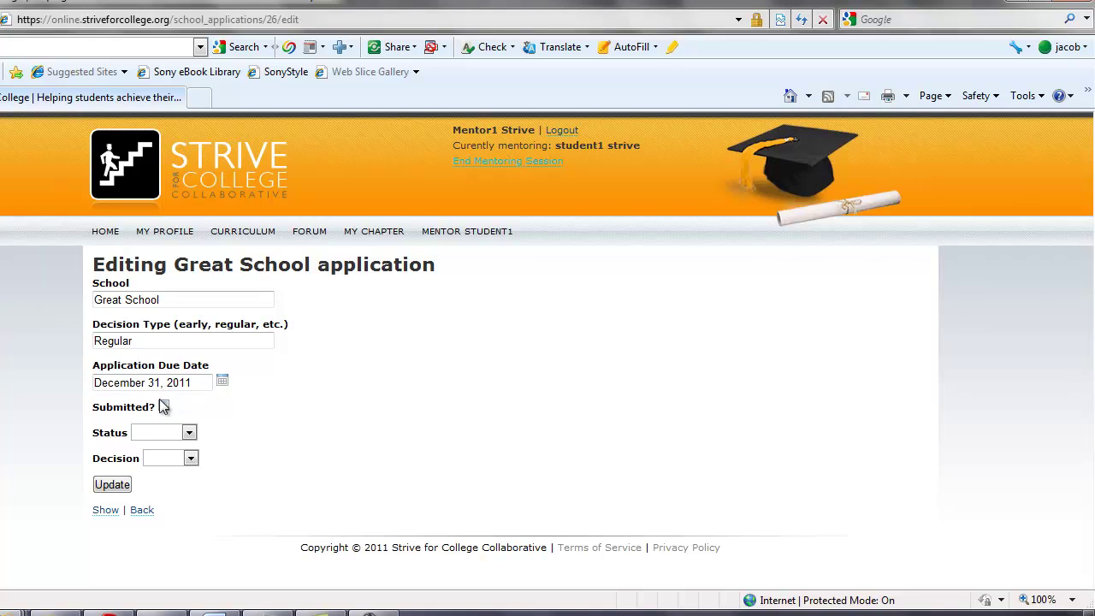
click(164, 407)
click(149, 440)
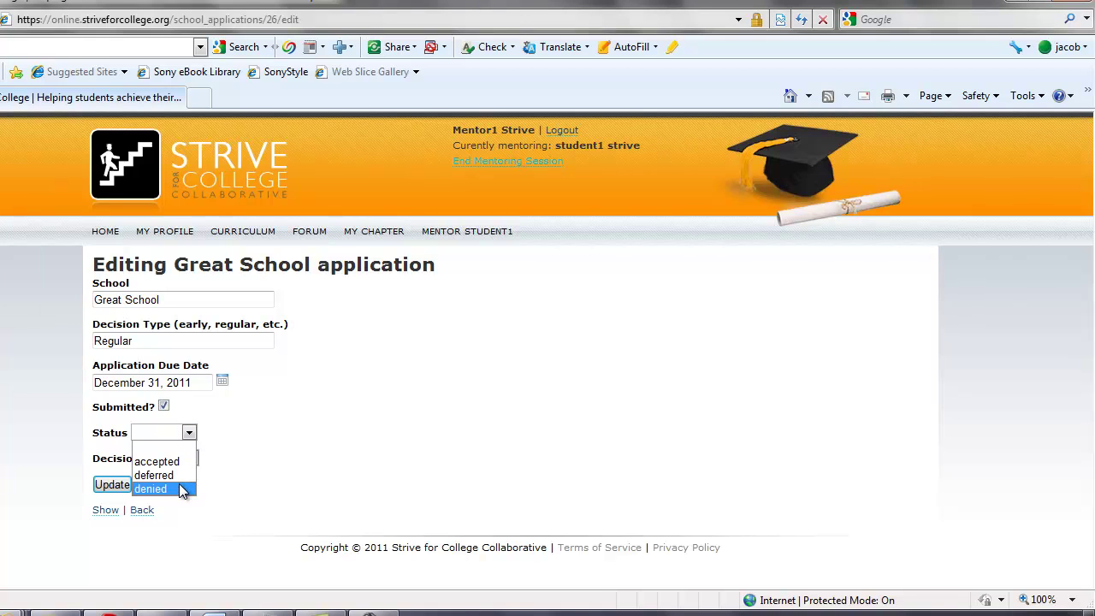
click(171, 461)
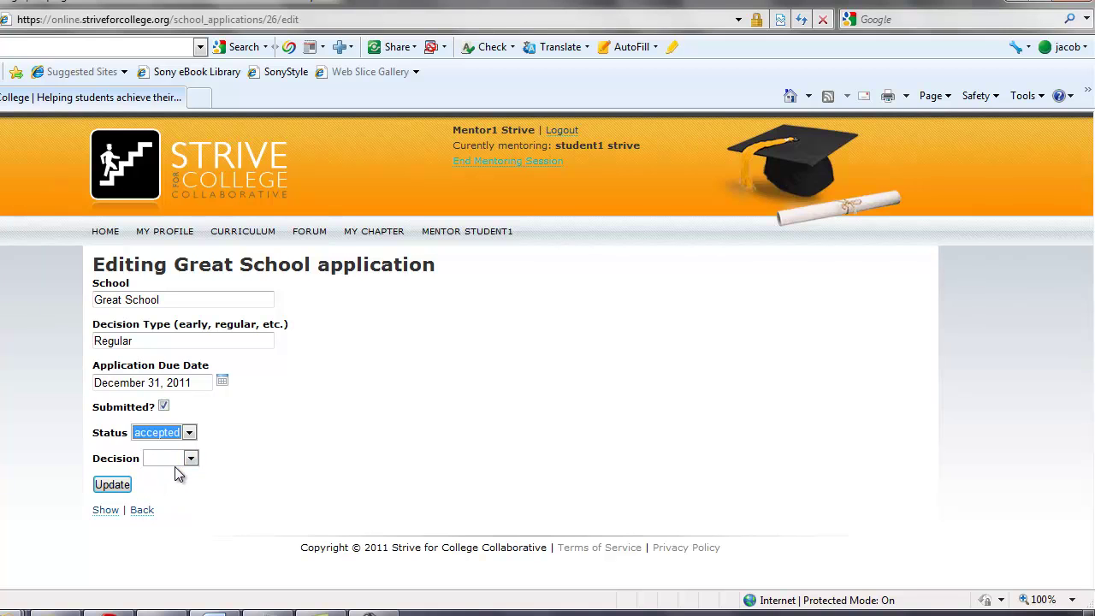
click(176, 461)
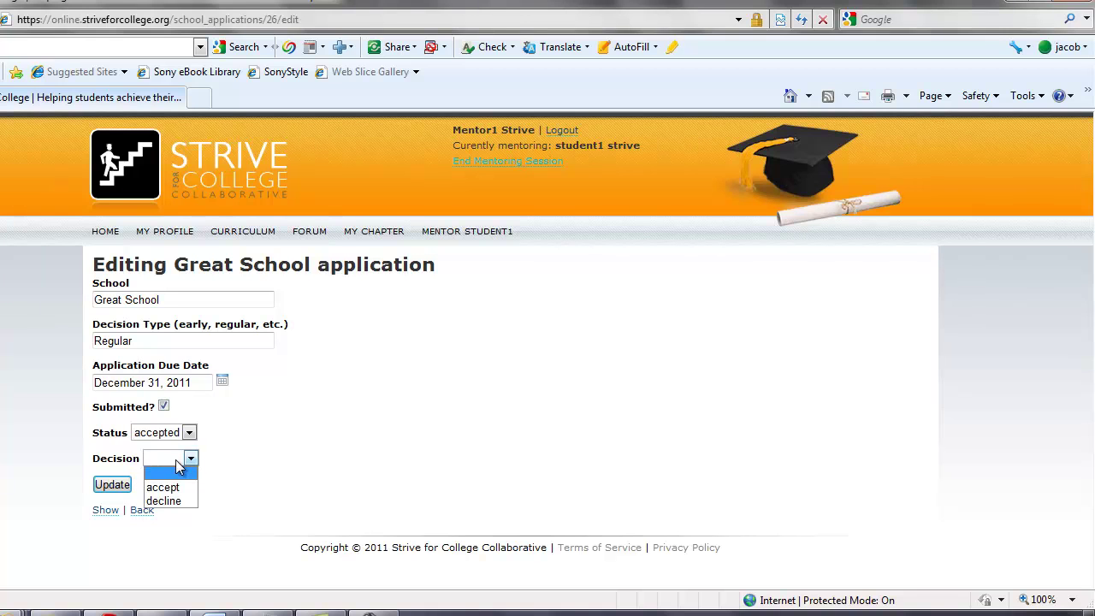
click(177, 501)
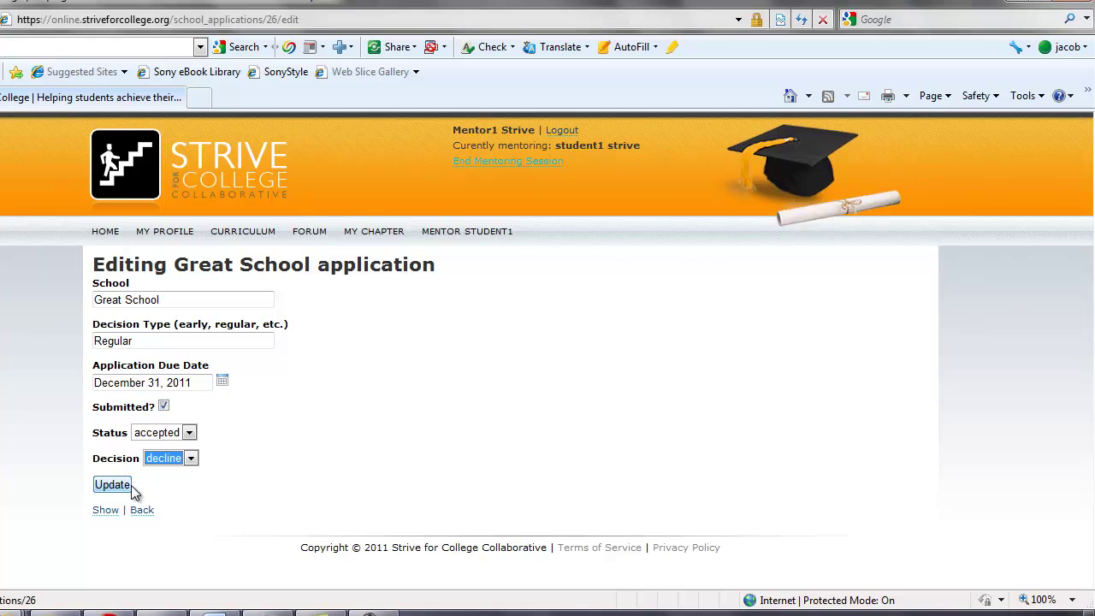
click(112, 484)
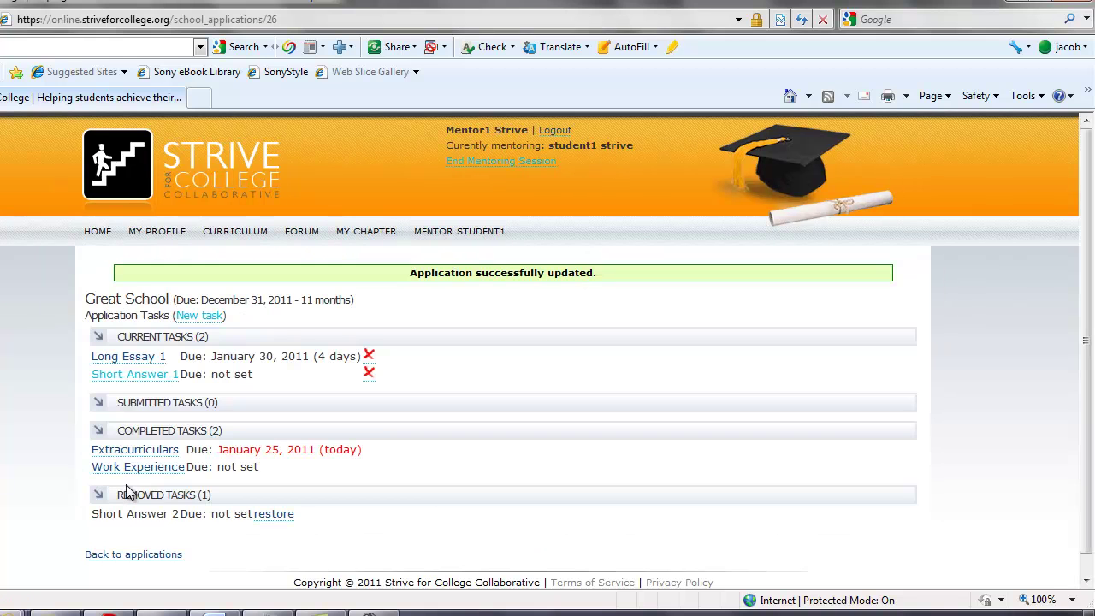
Update Awesome School's application to submitted, status accepted, decision accept, then return to the list
click(137, 555)
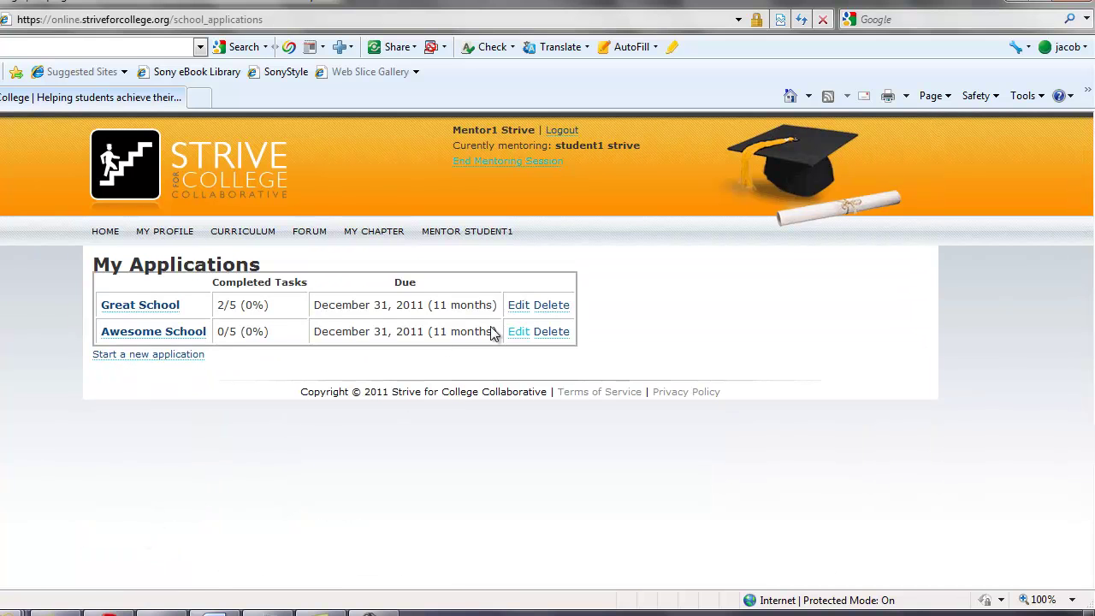
click(518, 332)
click(164, 405)
click(181, 432)
click(162, 462)
click(190, 458)
click(154, 486)
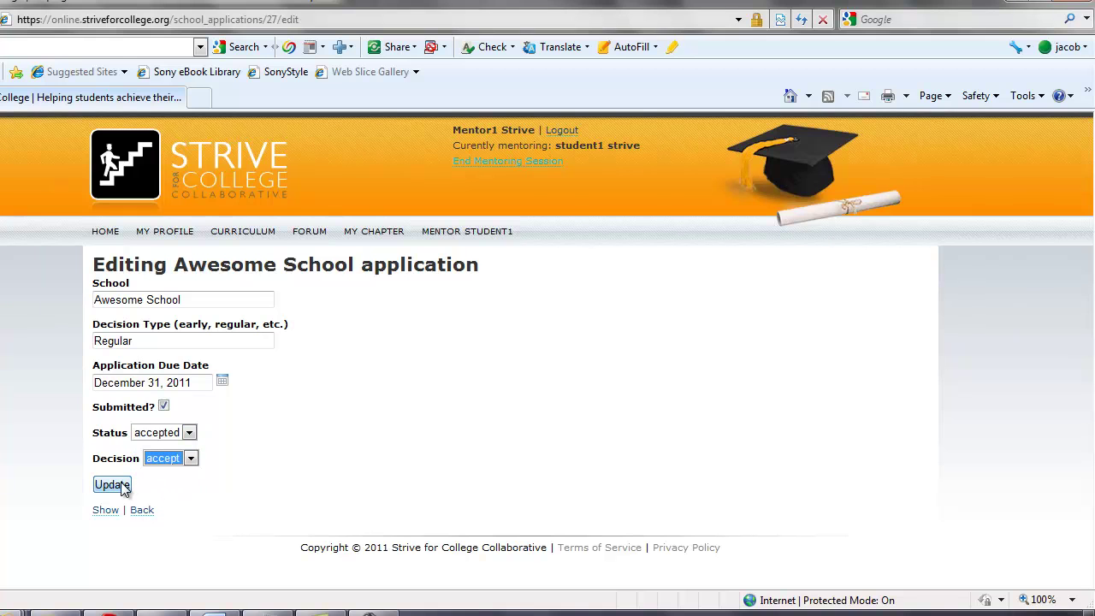
click(122, 486)
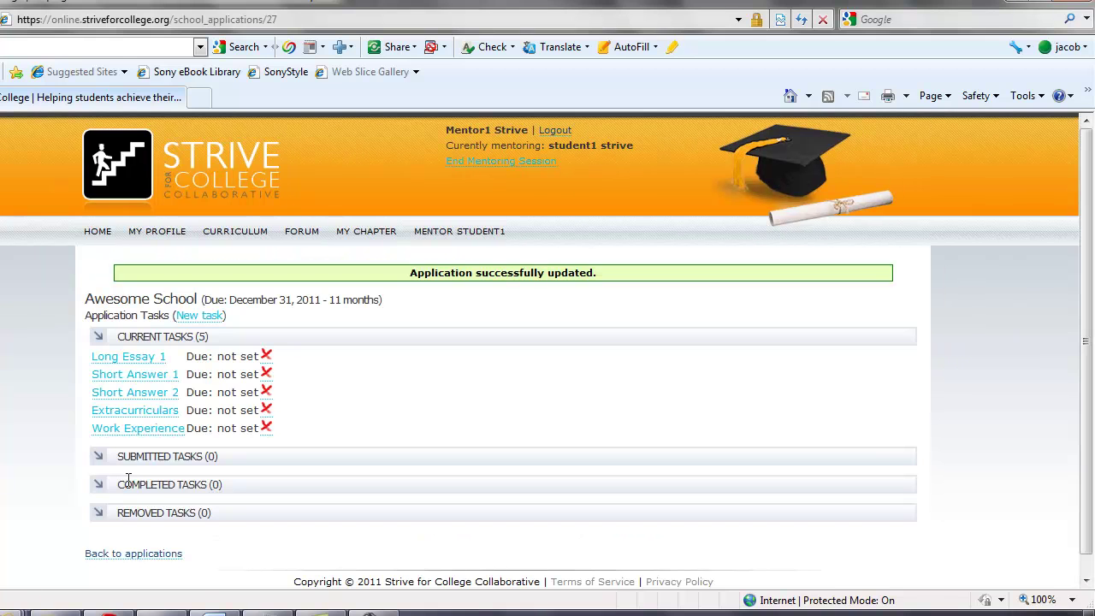
click(146, 553)
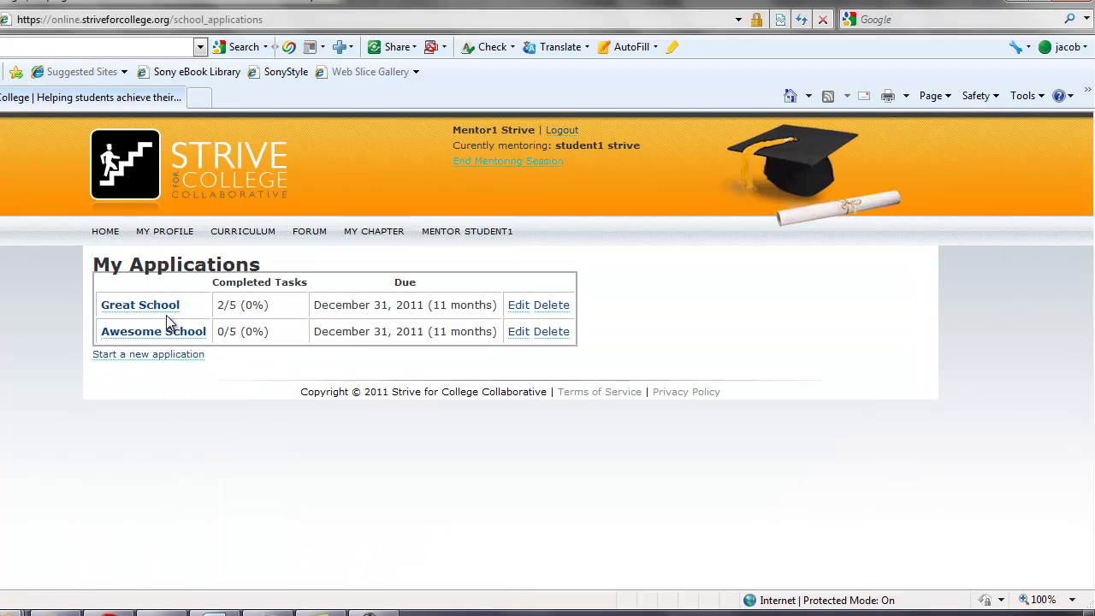
Browse Curriculum and Forum, ending on My Chapter's staff page with 3 mentors and 2 students
click(231, 238)
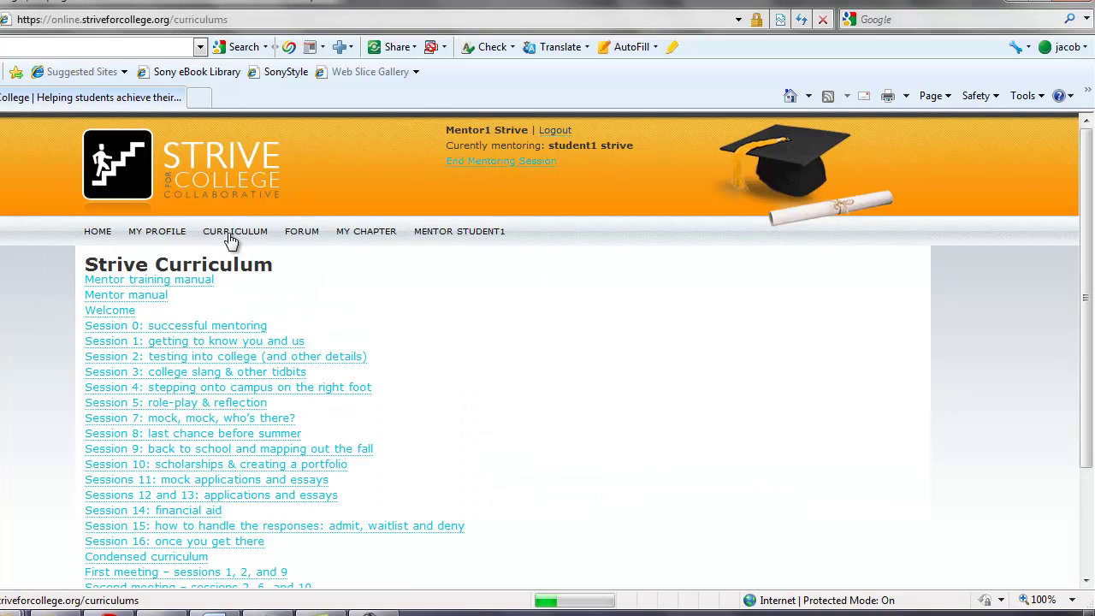
click(305, 240)
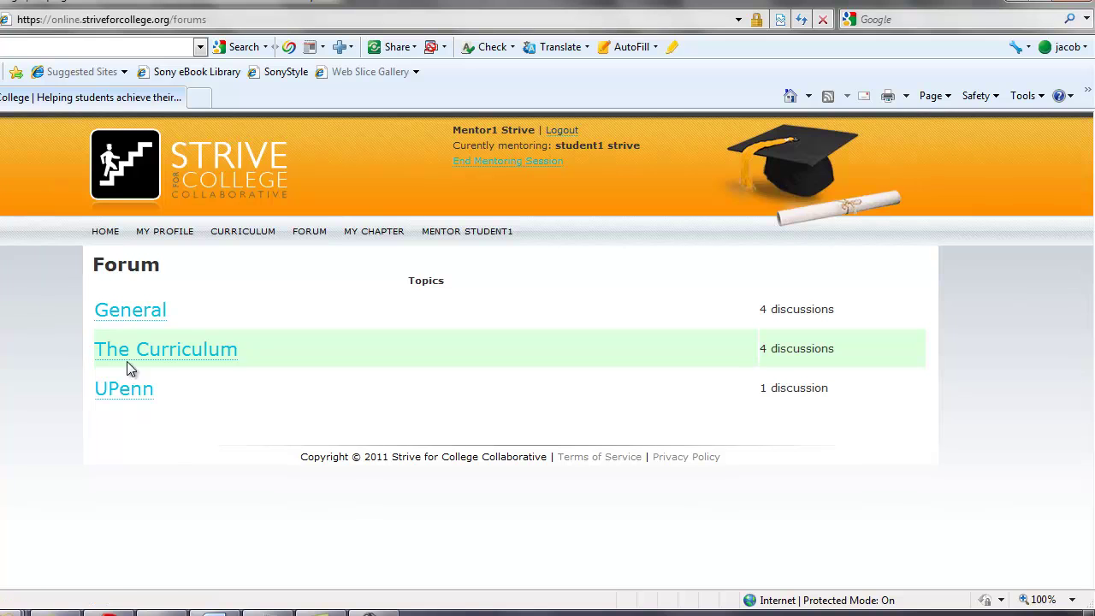
click(358, 233)
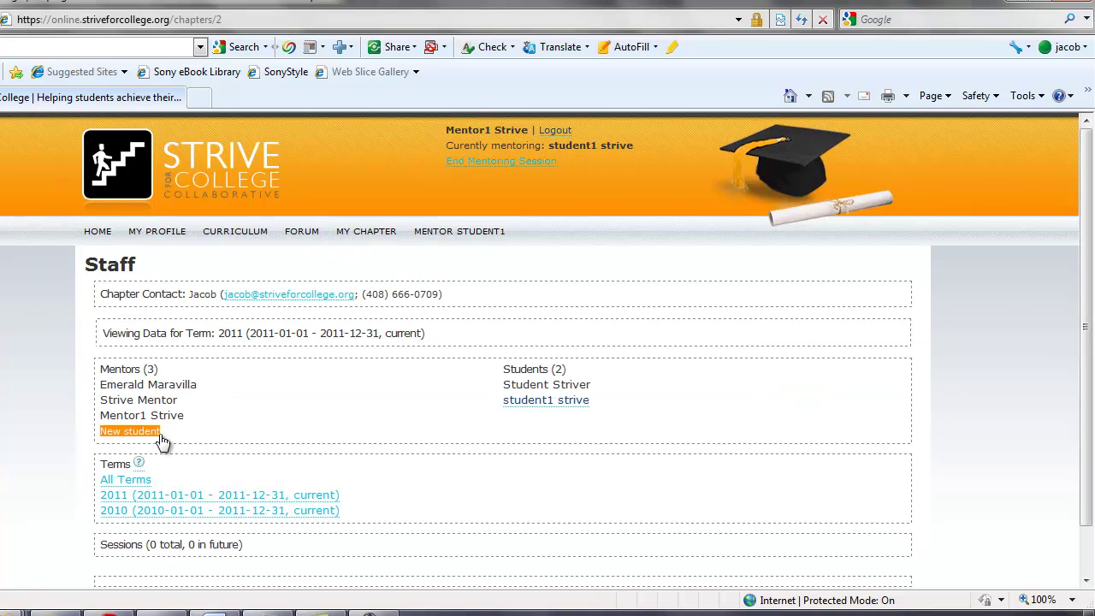
Review the staff names, then open the student's dashboard showing Long Essay 1 and both applications
drag(126, 385, 179, 417)
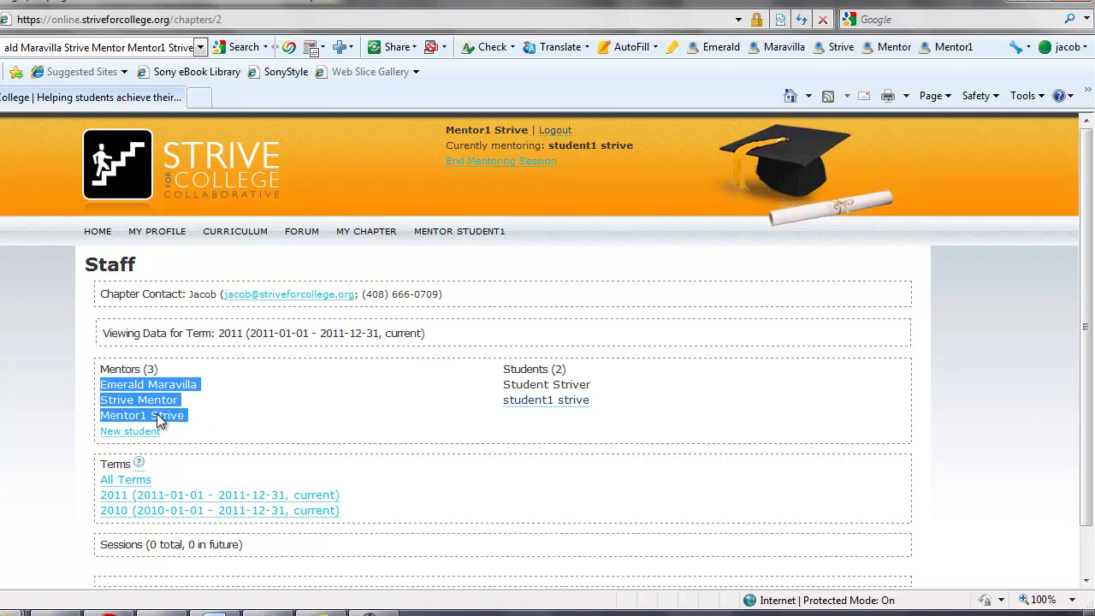
click(488, 398)
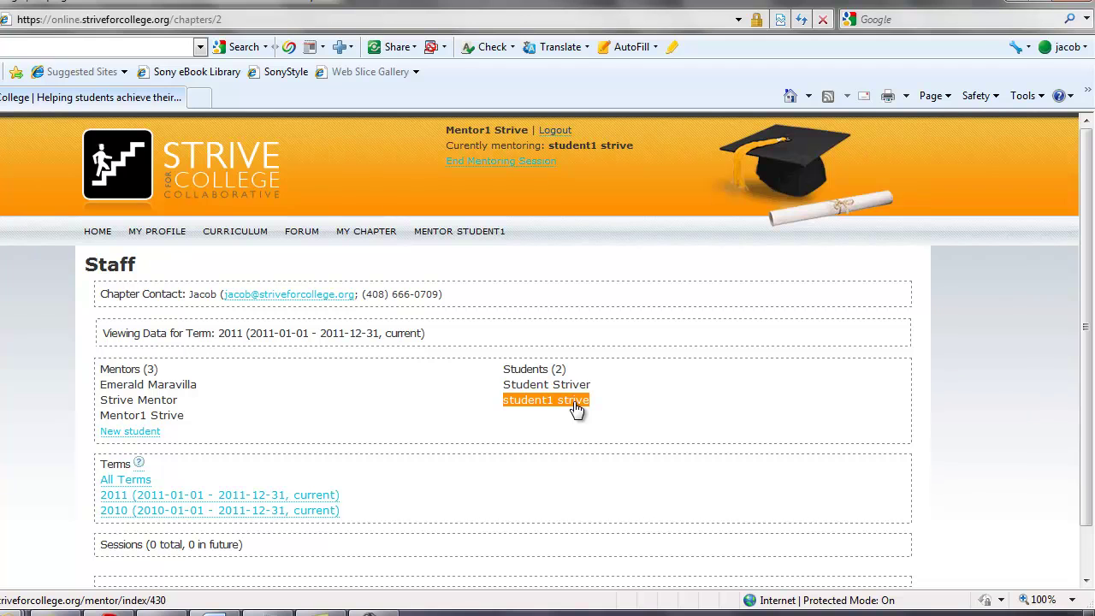
drag(584, 384, 511, 385)
click(523, 391)
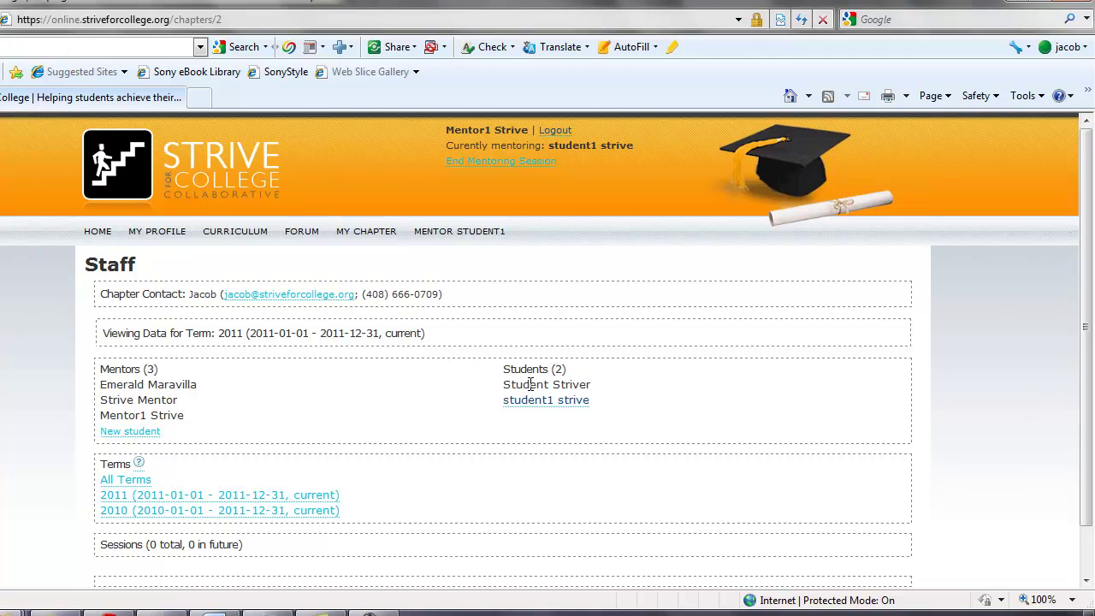
drag(183, 400, 100, 400)
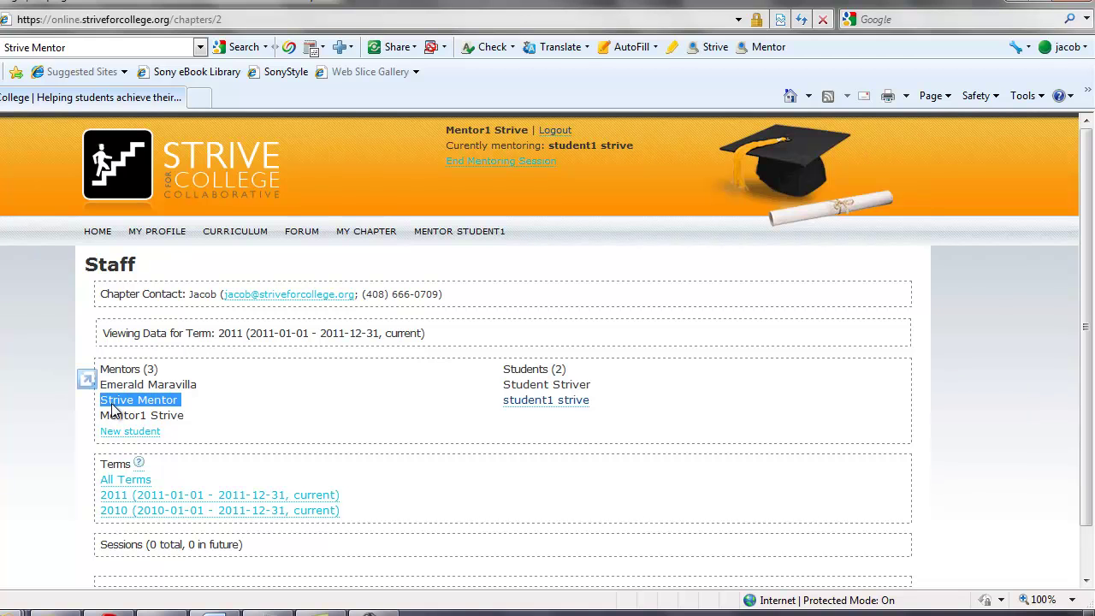
drag(109, 417, 185, 416)
click(256, 410)
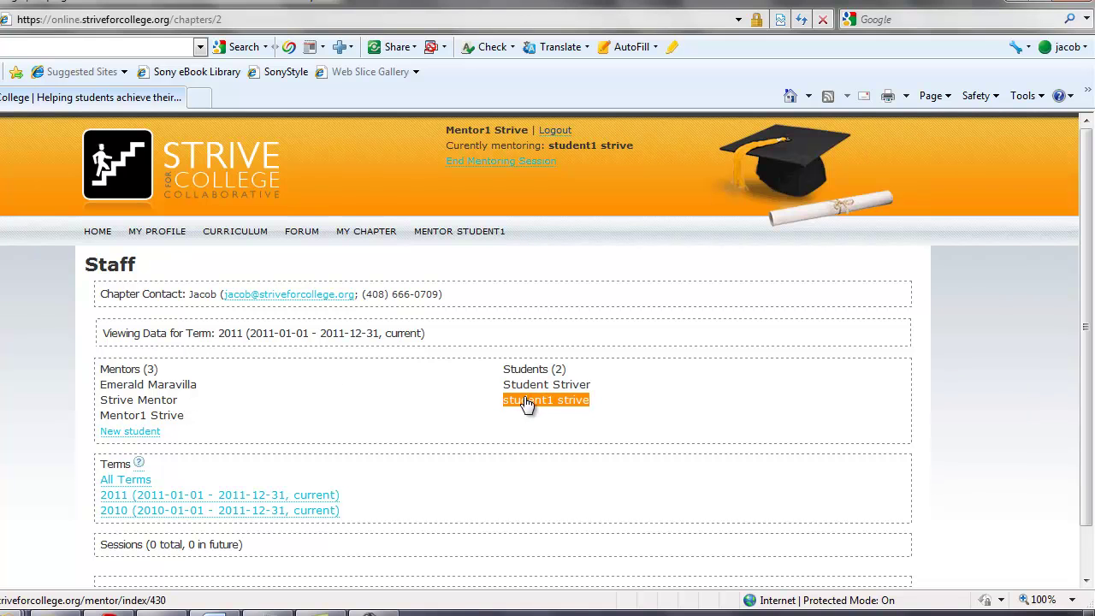
click(526, 402)
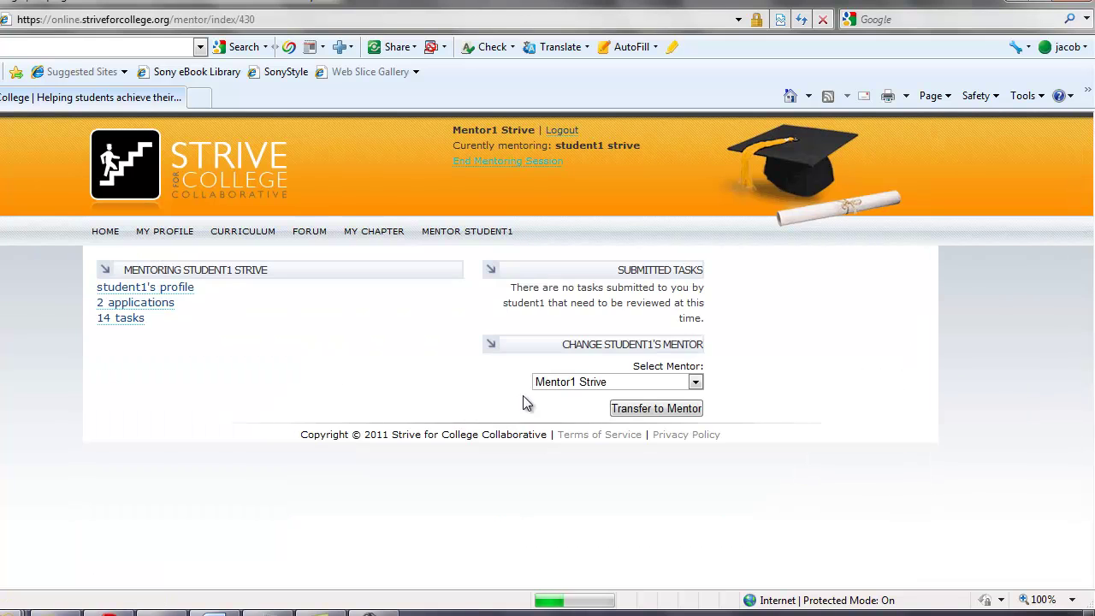
click(472, 235)
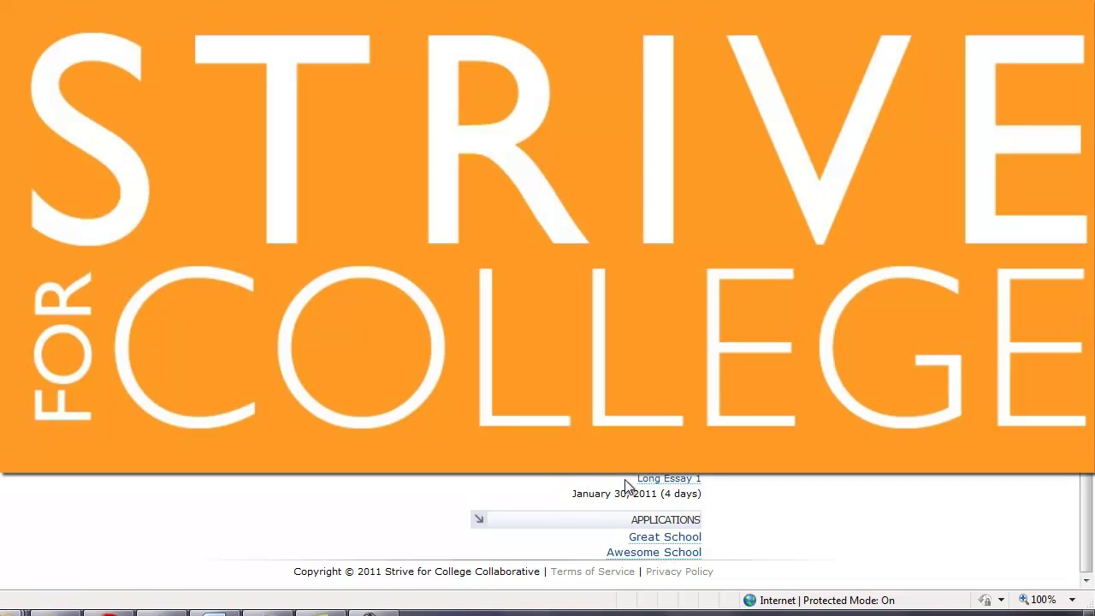
drag(703, 491, 716, 510)
click(648, 500)
scroll(547, 530, up, 2)
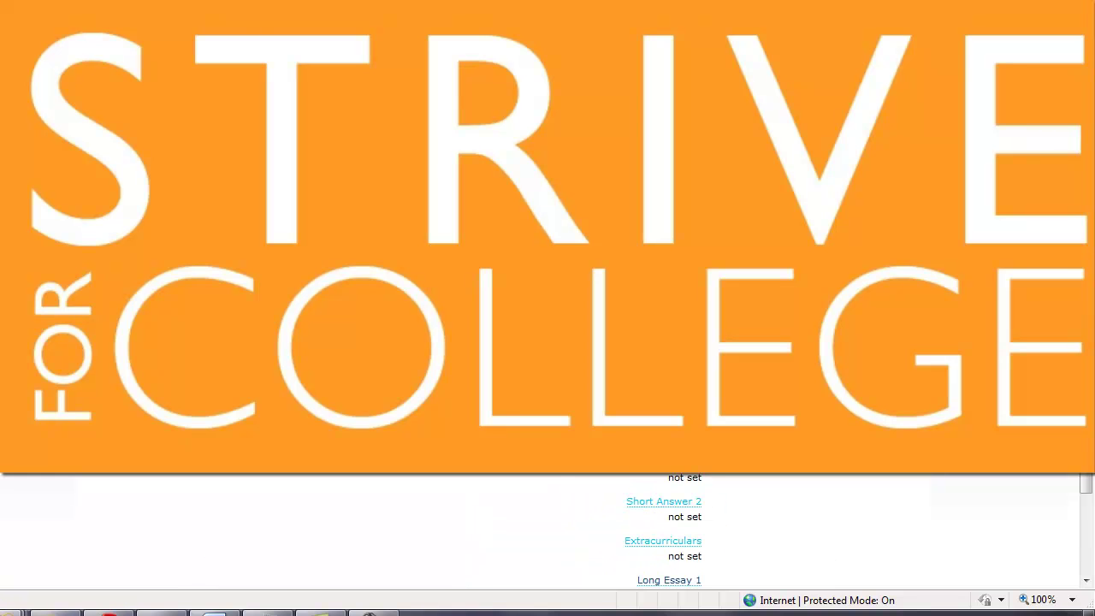
scroll(547, 530, down, 1)
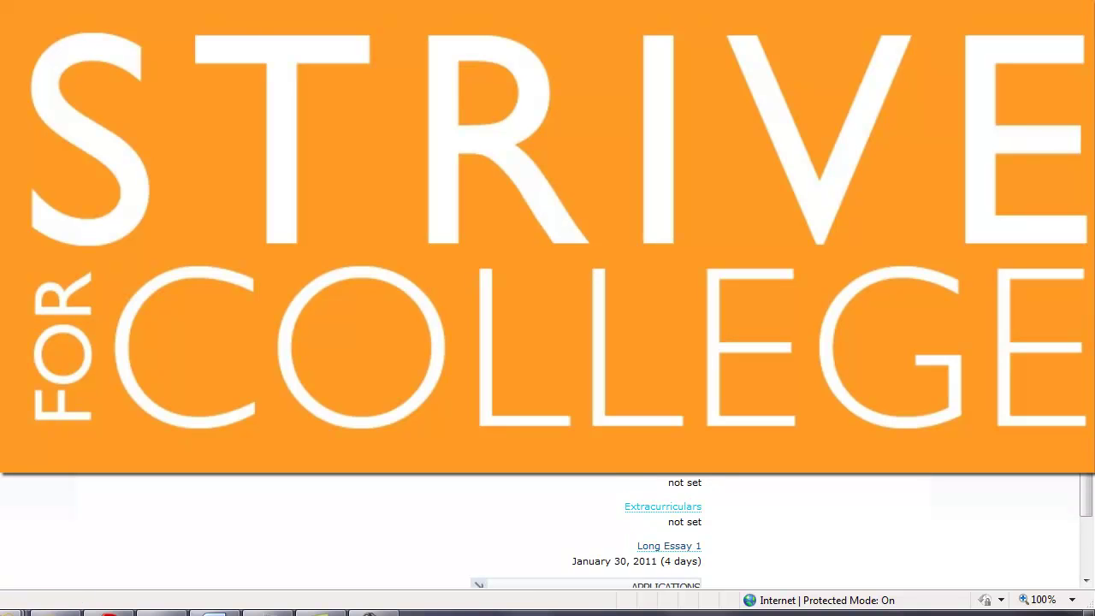